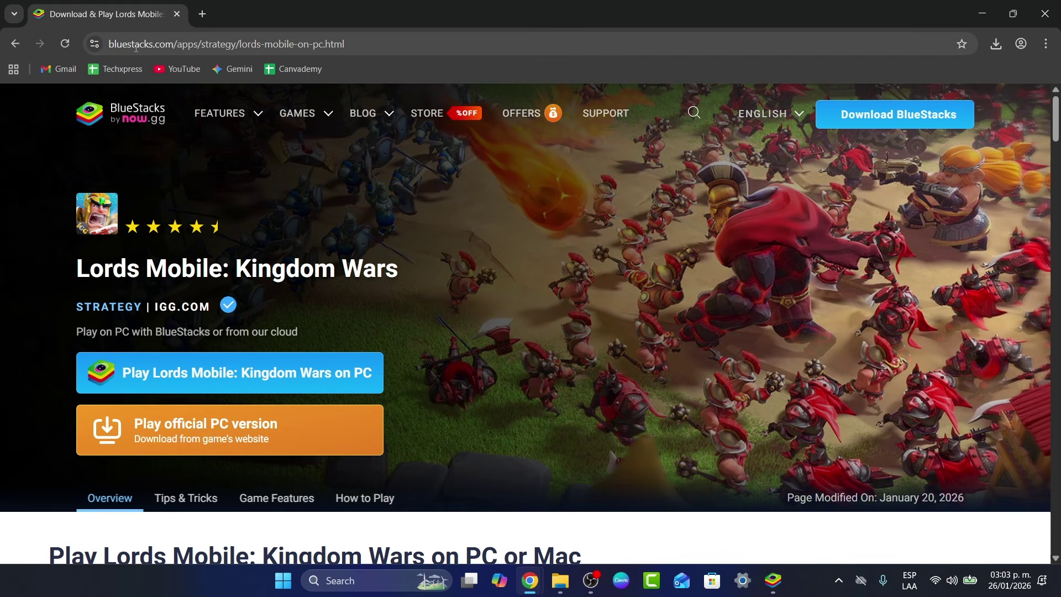
Go to the BlueStacks homepage and open the download page's list of all specific versions
left_click(147, 117)
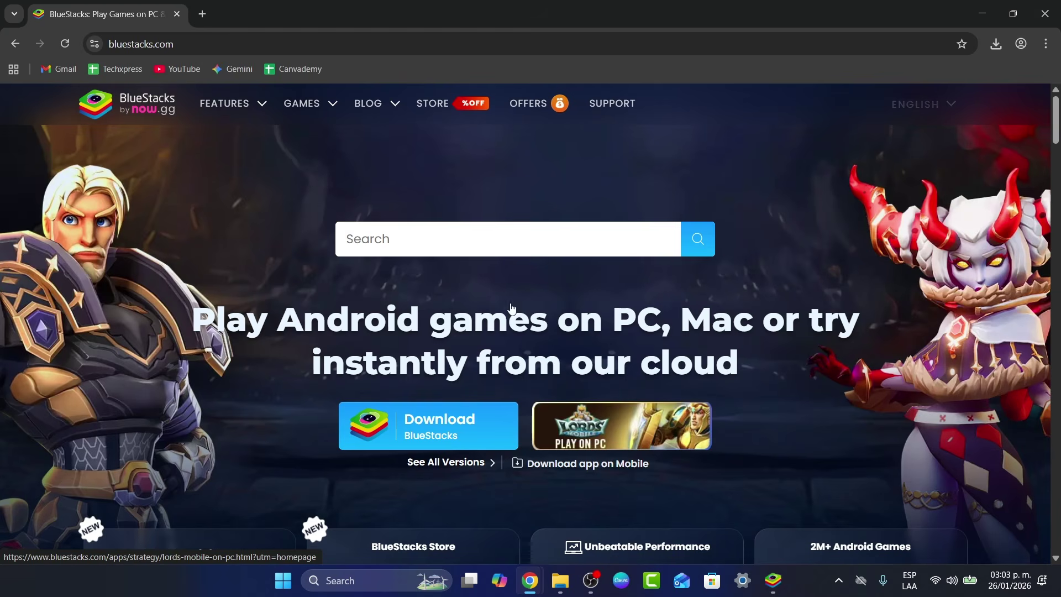
scroll(630, 345, "down", 2)
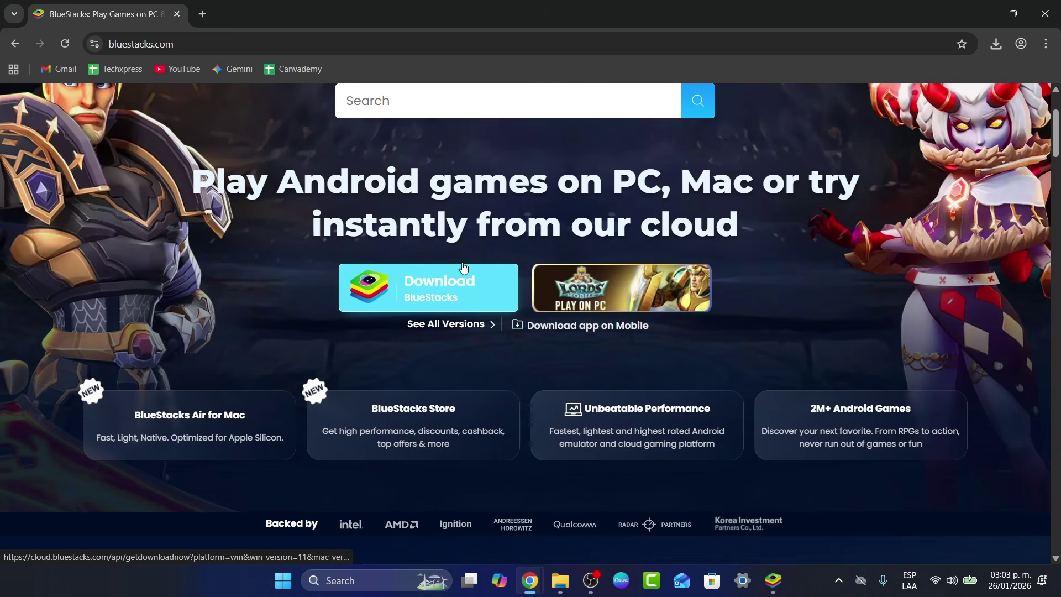
left_click(443, 326)
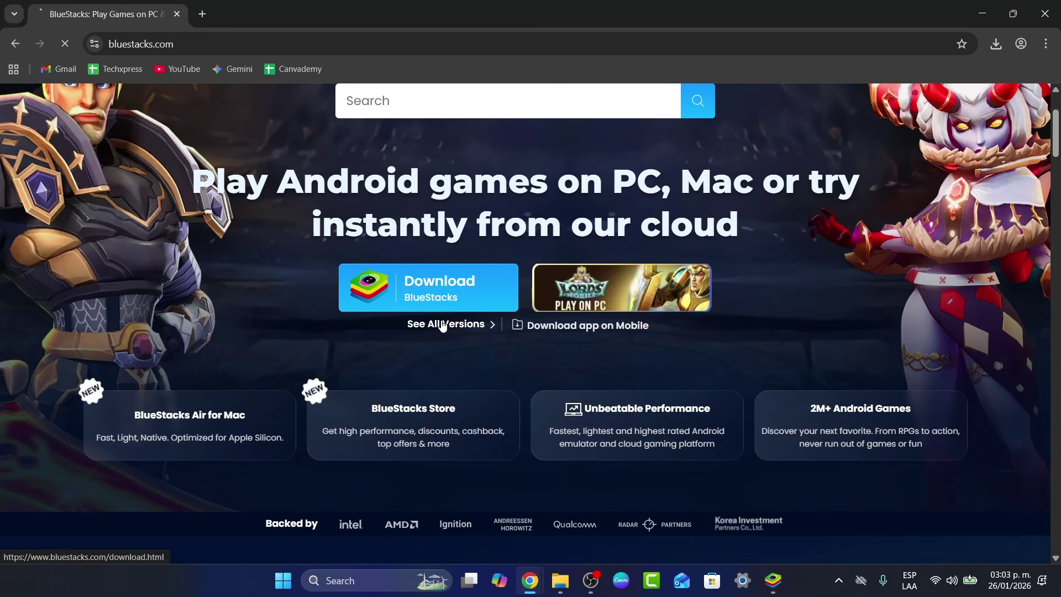
scroll(539, 353, "down", 2)
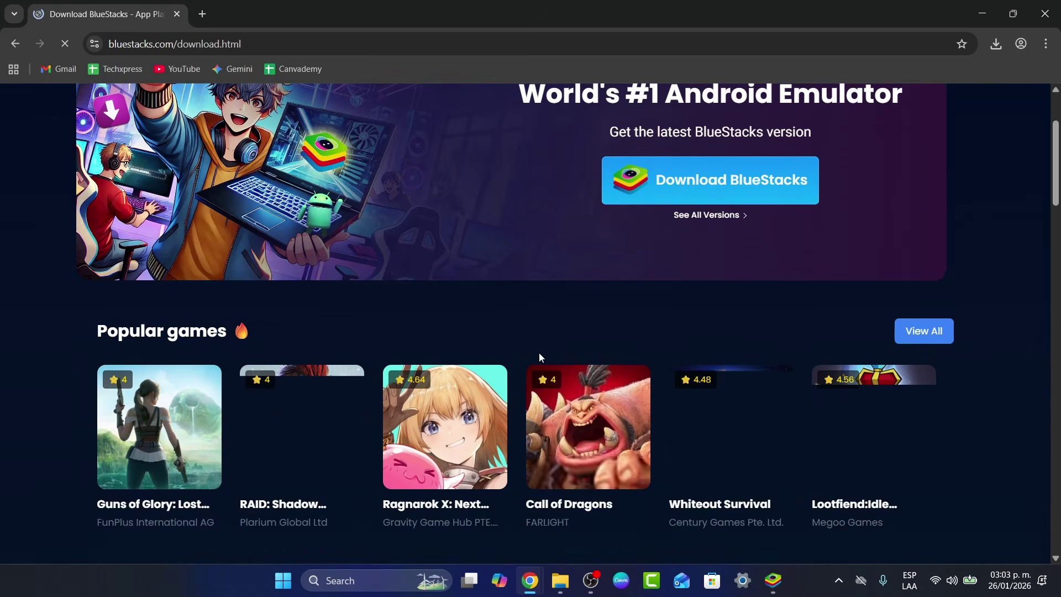
left_click(743, 289)
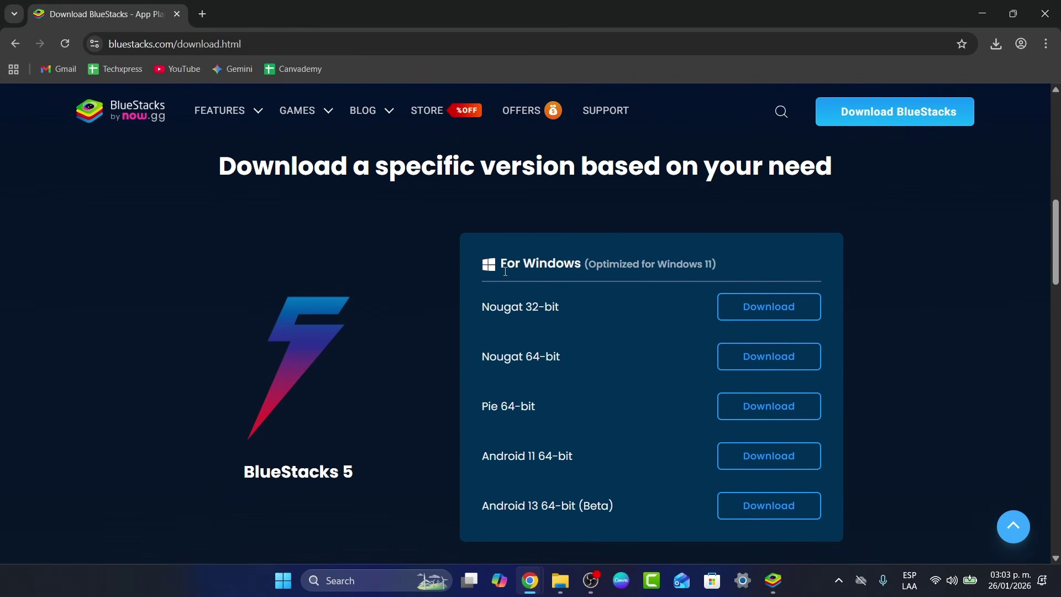
Examine the BlueStacks 5 and BlueStacks 4 versions offered for Windows and macOS, from Nougat 32-bit to Android 13 64-bit (Beta)
left_click_drag(506, 271, 606, 267)
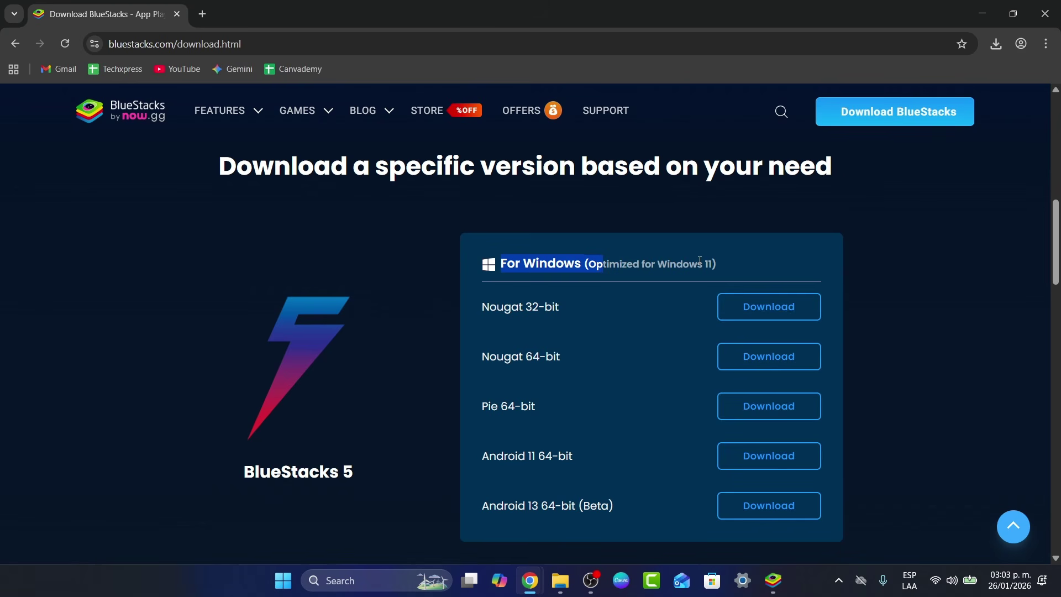
left_click_drag(713, 265, 560, 307)
left_click_drag(563, 357, 490, 356)
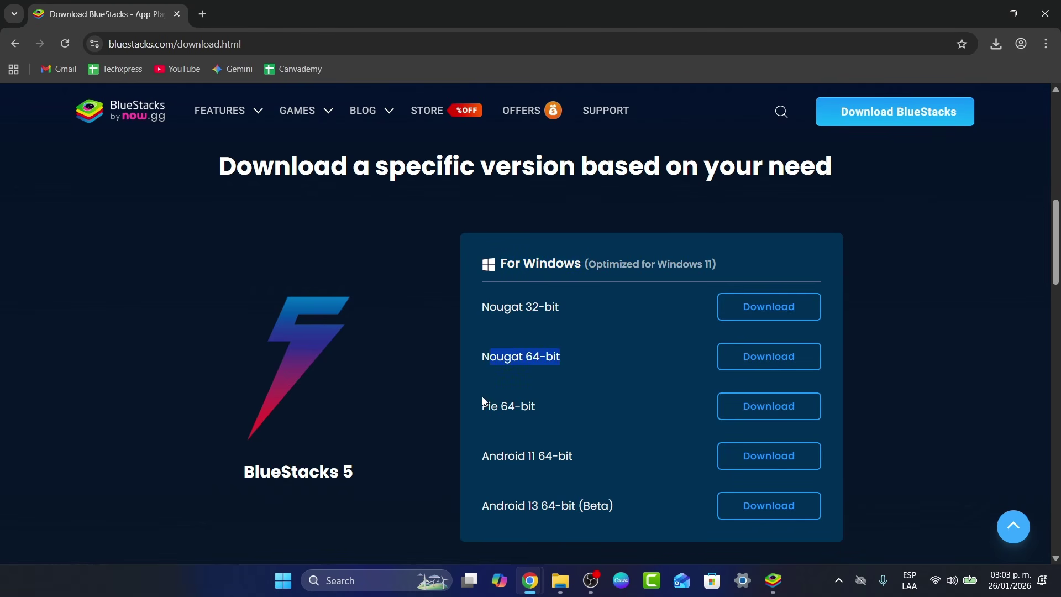
left_click_drag(484, 402, 535, 408)
scroll(609, 456, "down", 3)
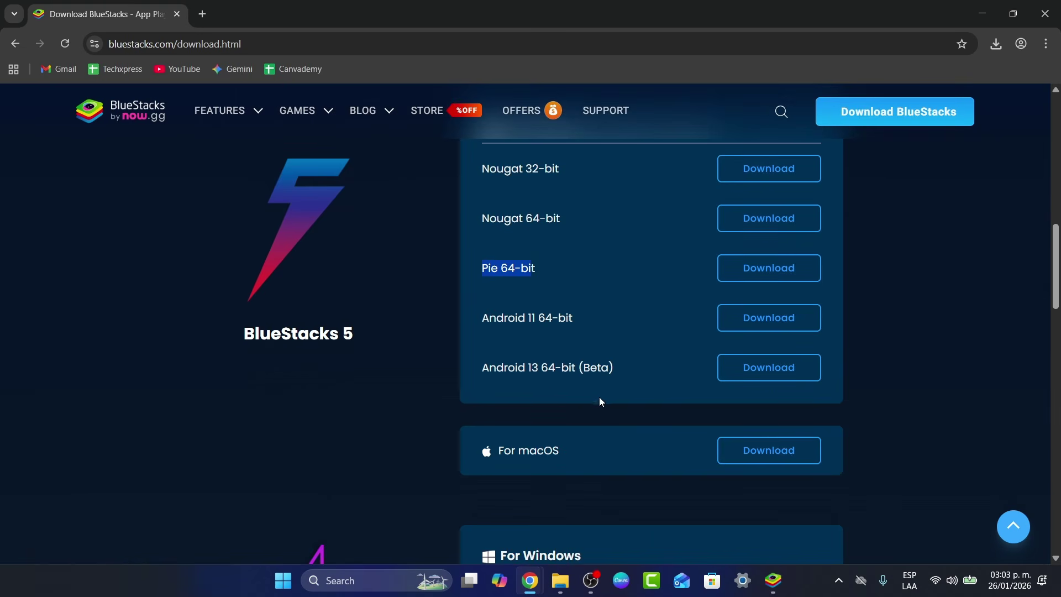
scroll(587, 405, "down", 10)
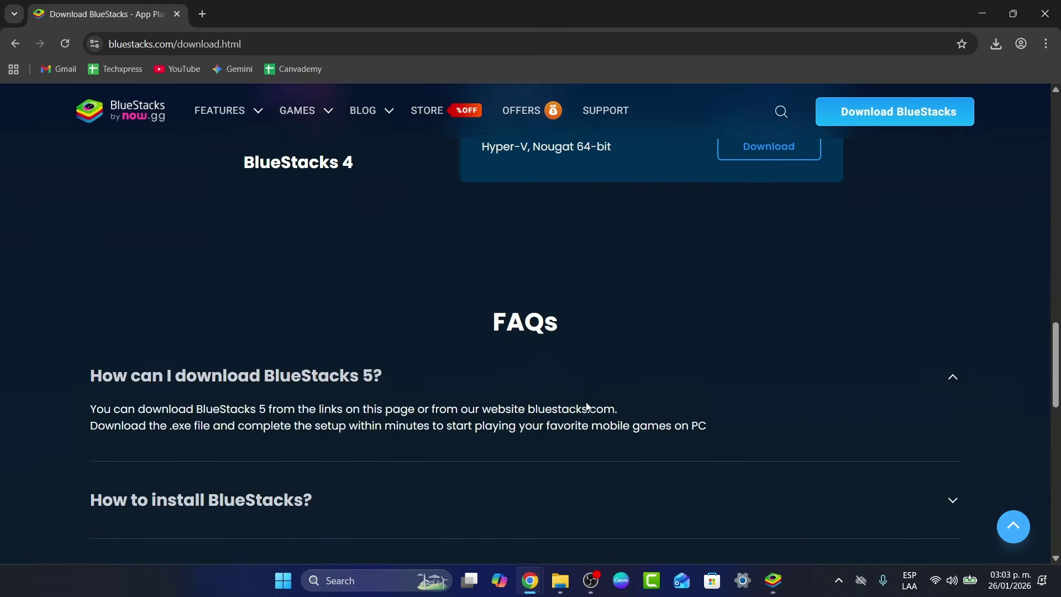
scroll(587, 407, "up", 4)
scroll(583, 316, "up", 5)
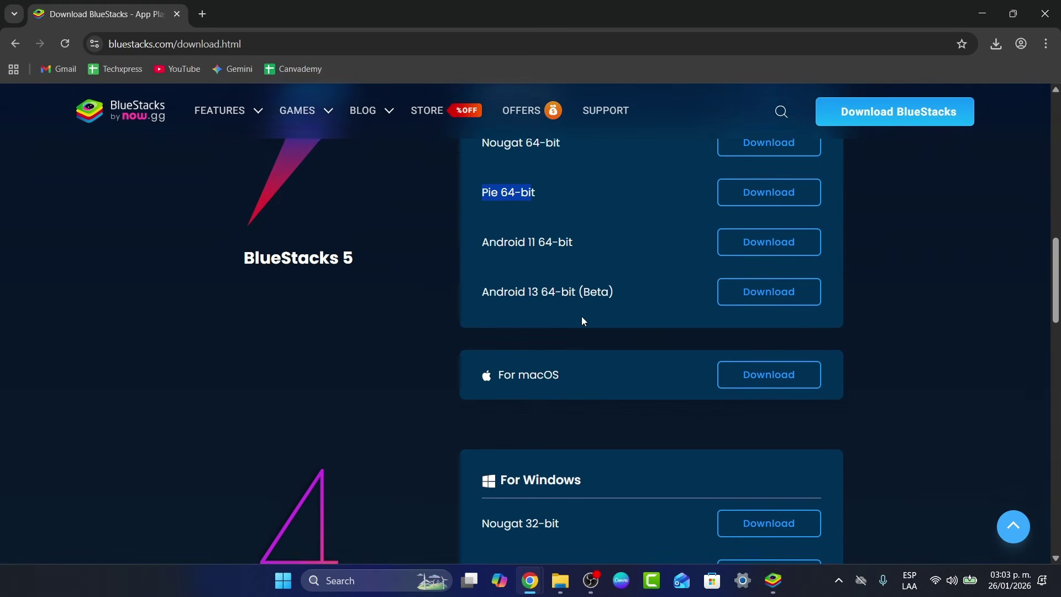
scroll(658, 243, "up", 3)
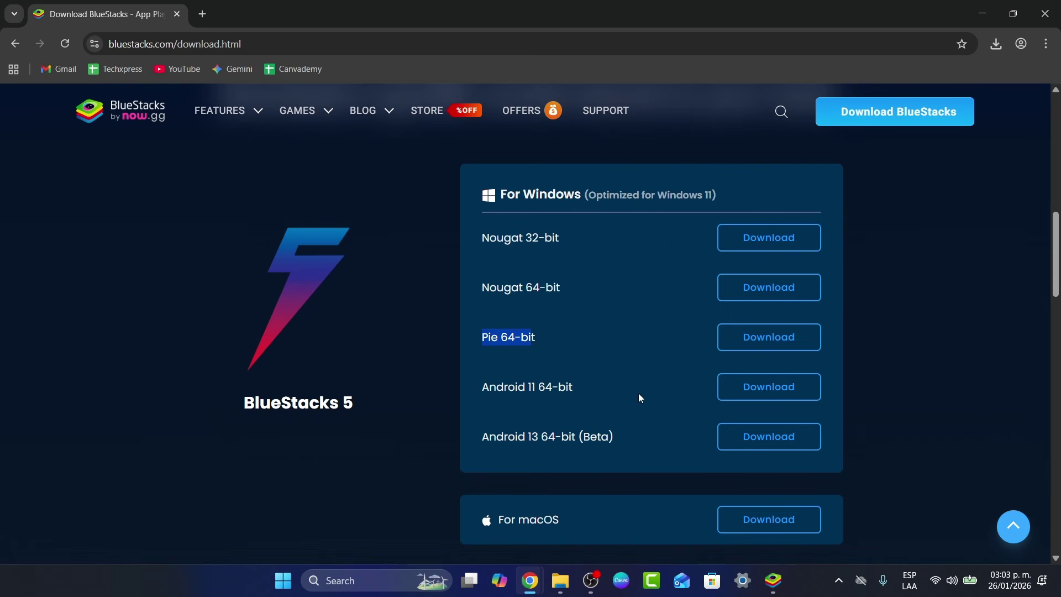
left_click(602, 366)
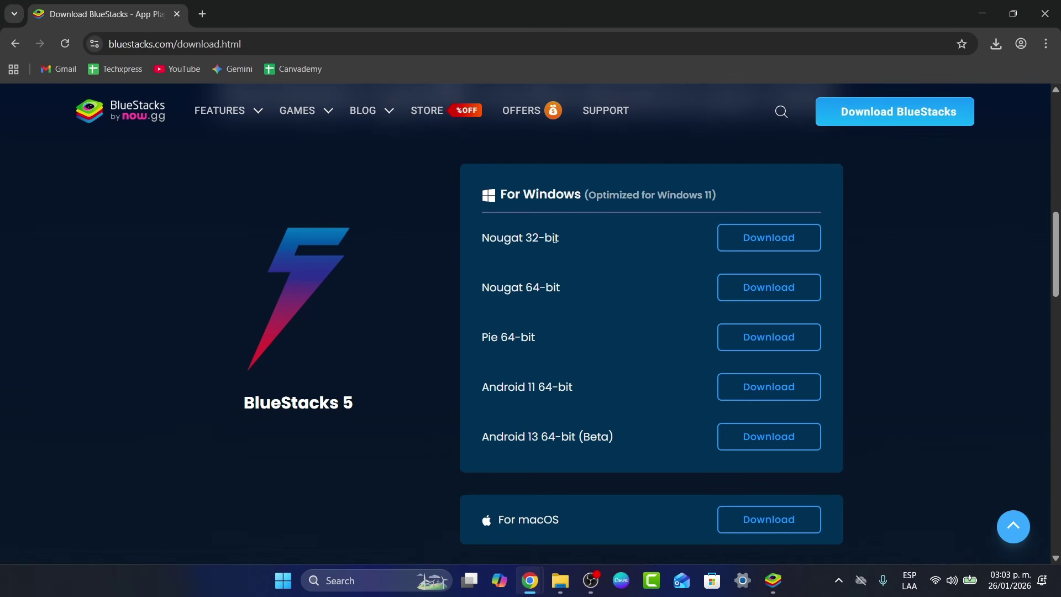
double_click(503, 238)
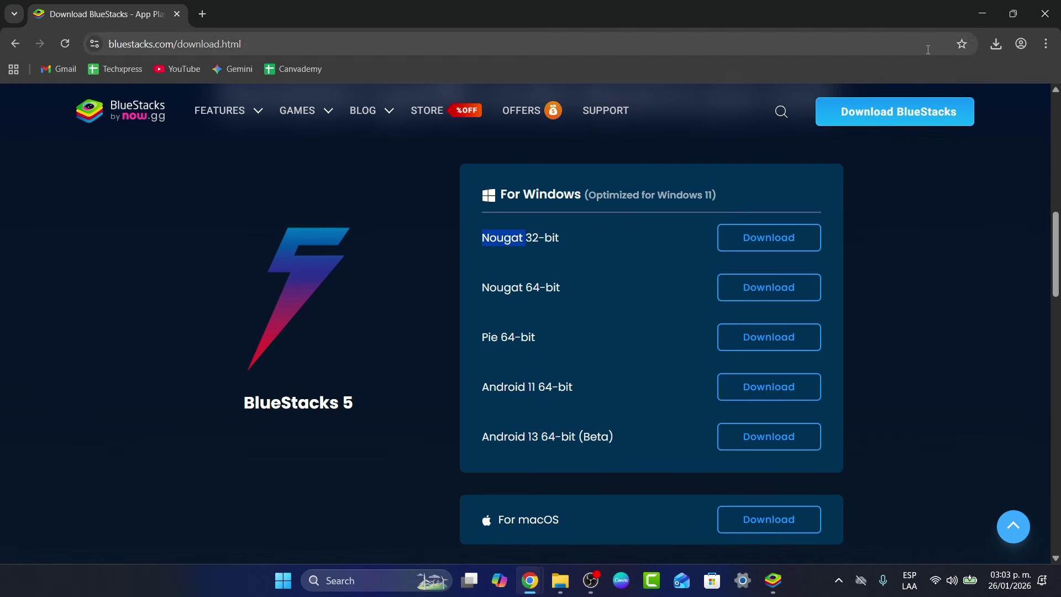
Show the downloaded BlueStacks installer in its folder, then bring up the running installer window and move it off the file list
left_click(998, 43)
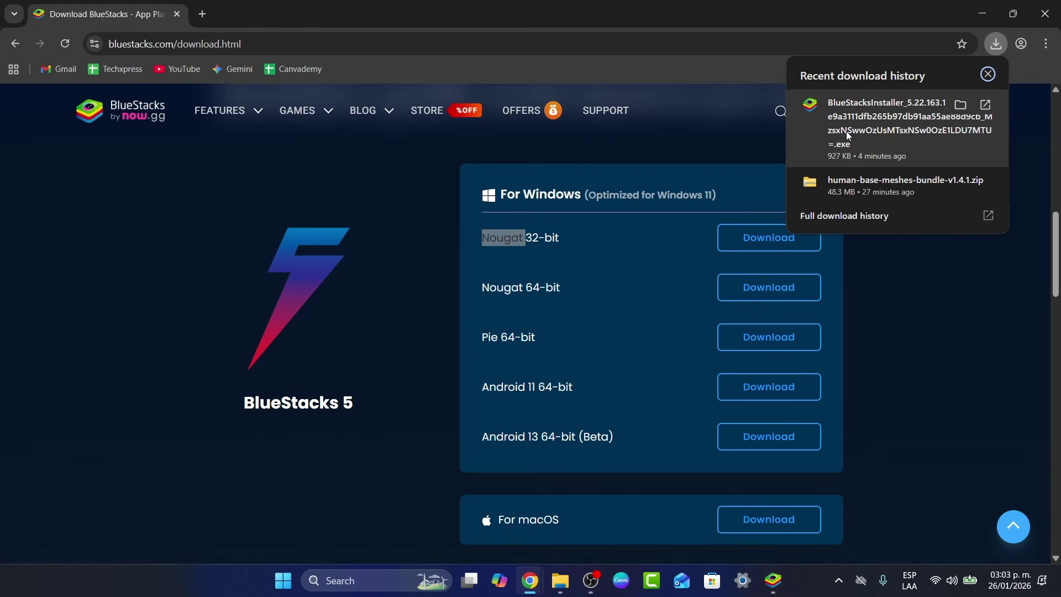
left_click(961, 105)
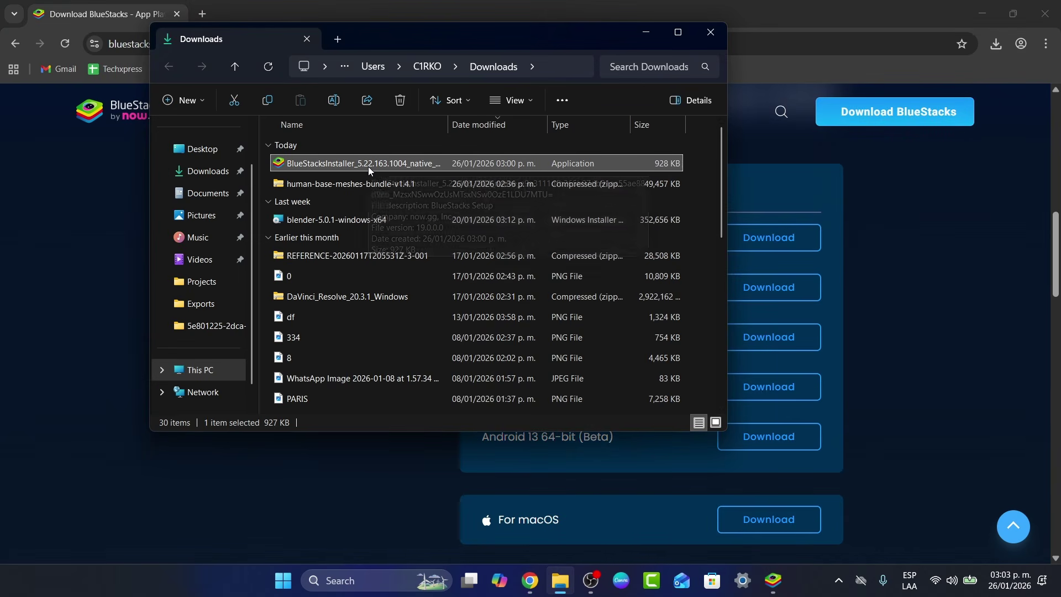
left_click(777, 593)
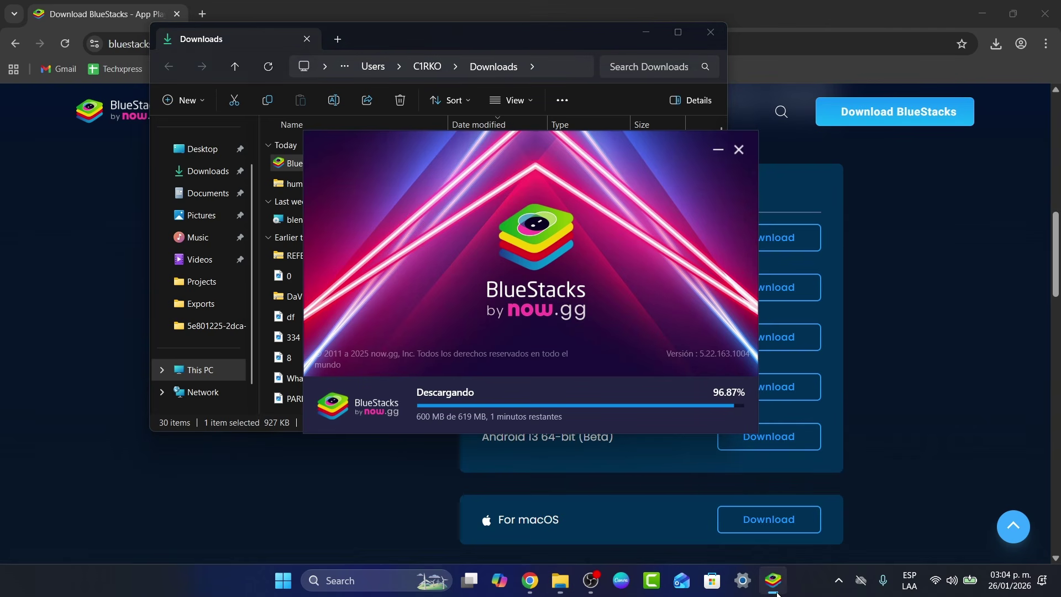
left_click_drag(589, 134, 785, 60)
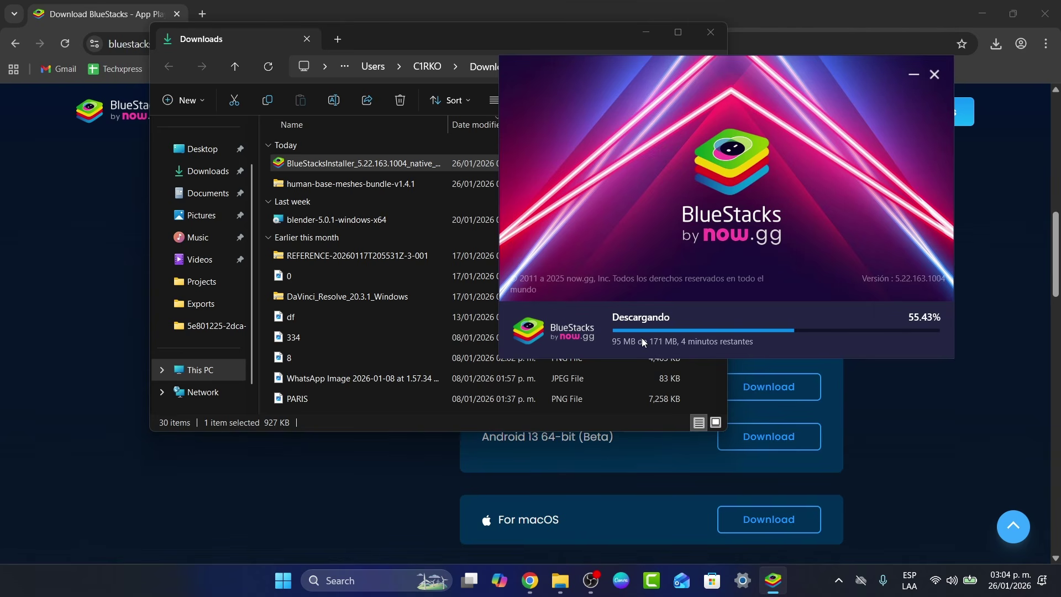
Return to the browser and search Google in a new tab for "where to enable vt x in bios"
left_click(761, 21)
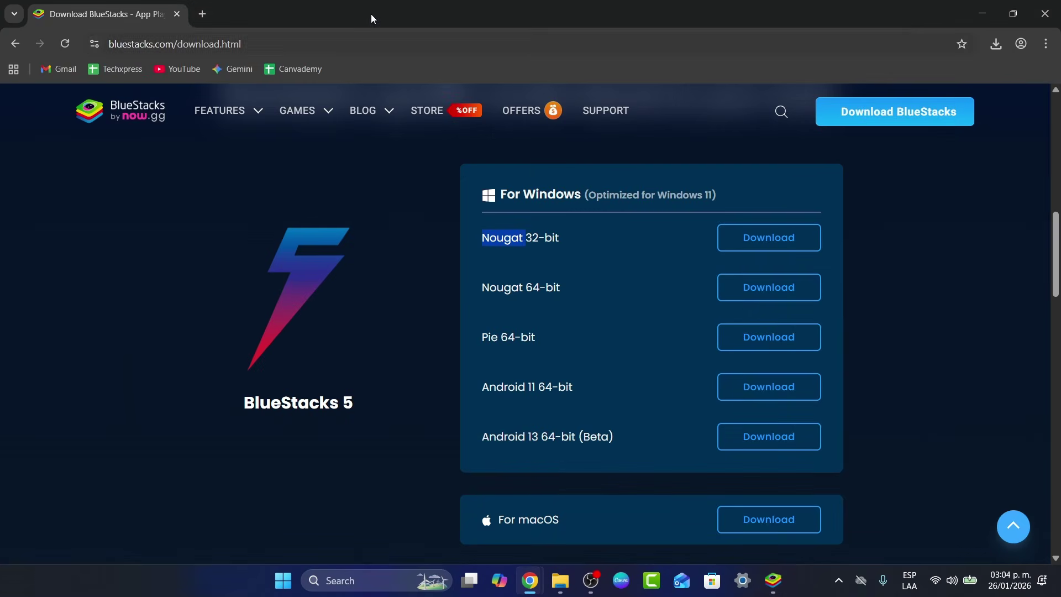
left_click(202, 14)
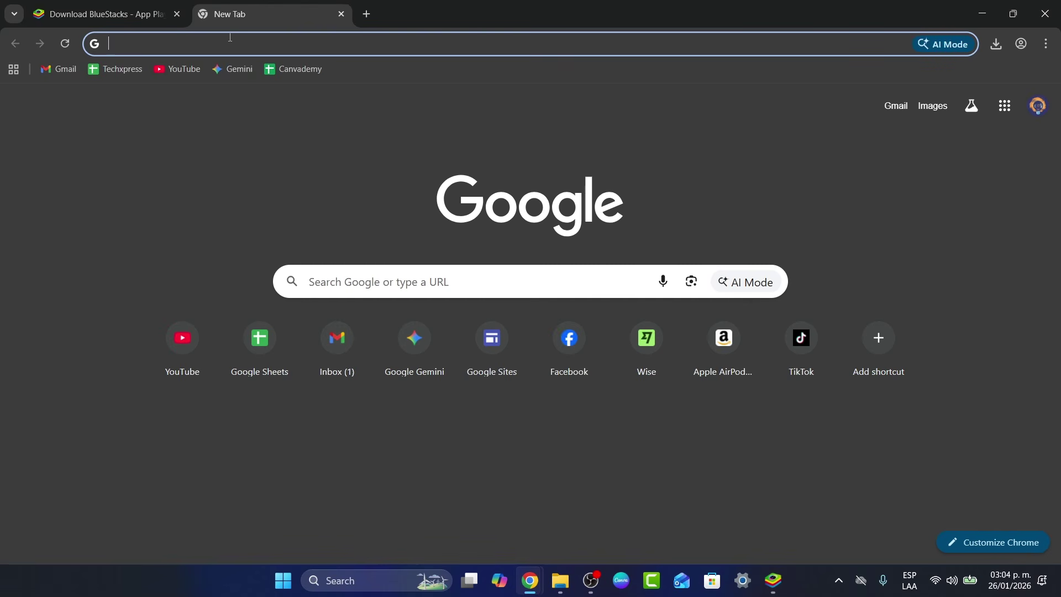
type("wher")
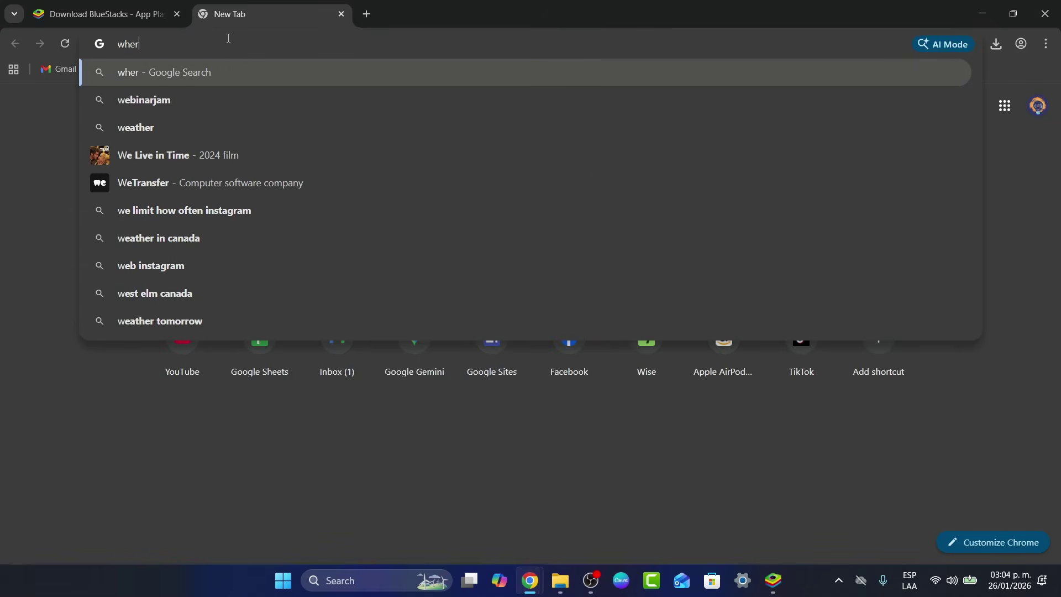
type("e to enable VT ")
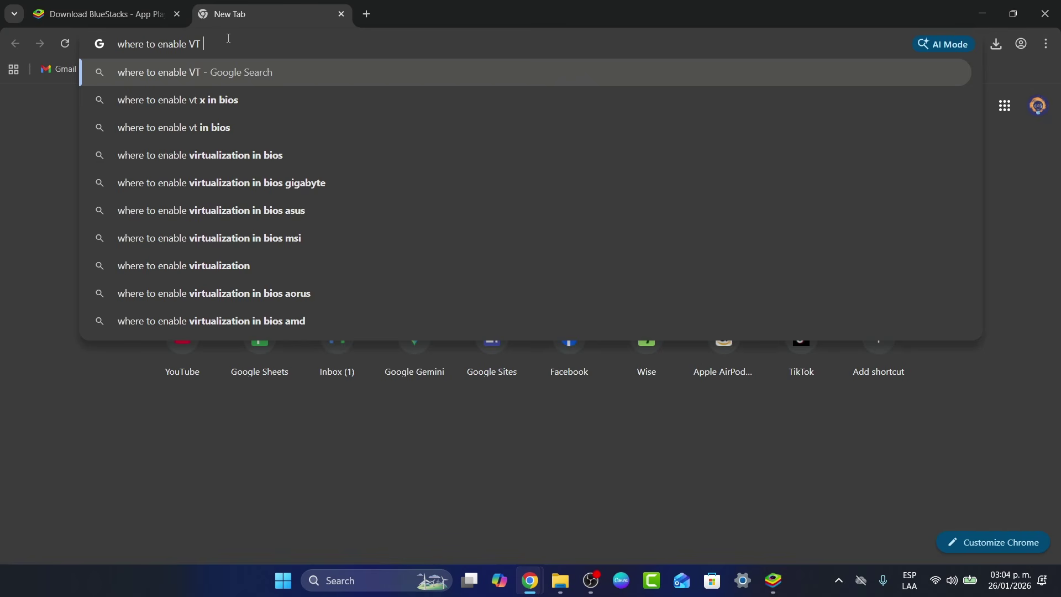
type("x in bios")
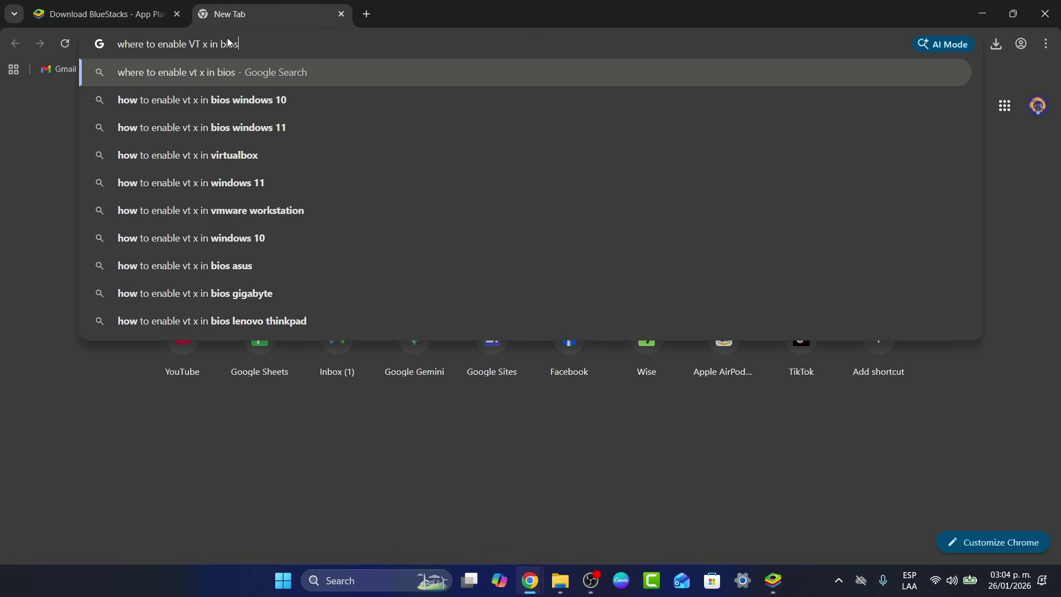
key("Return")
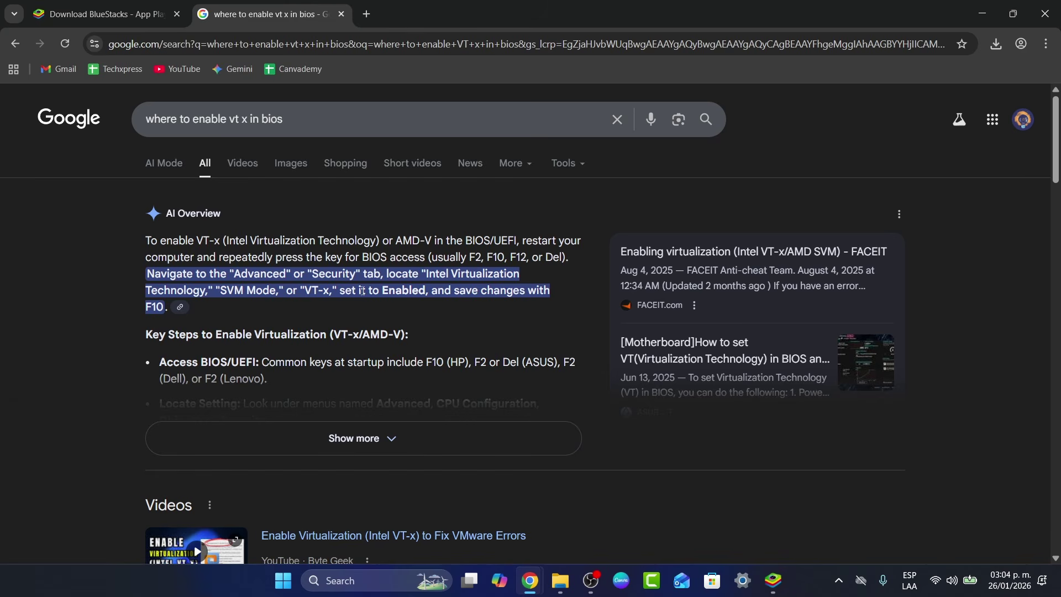
Switch to BlueStacks App Player, open its performance settings and review the CPU allocation options, keeping Alto (4 núcleos)
left_click(774, 582)
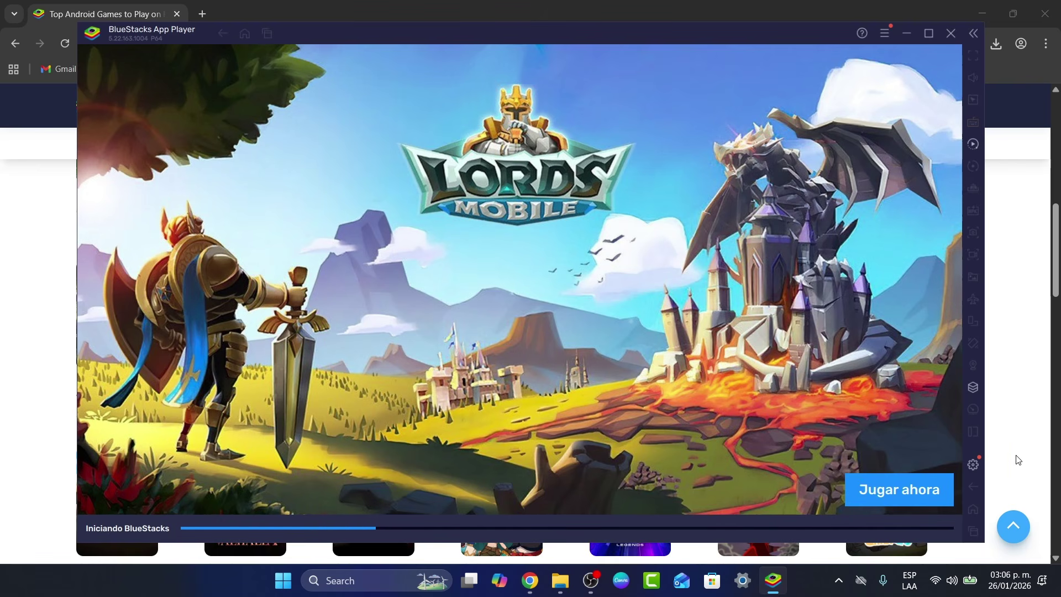
left_click(975, 464)
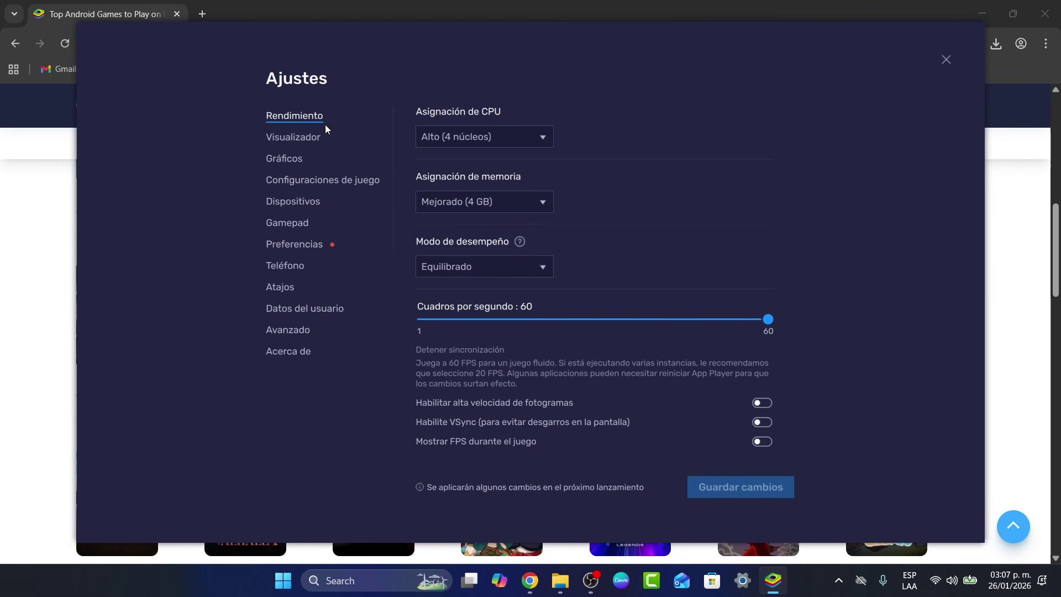
left_click(447, 138)
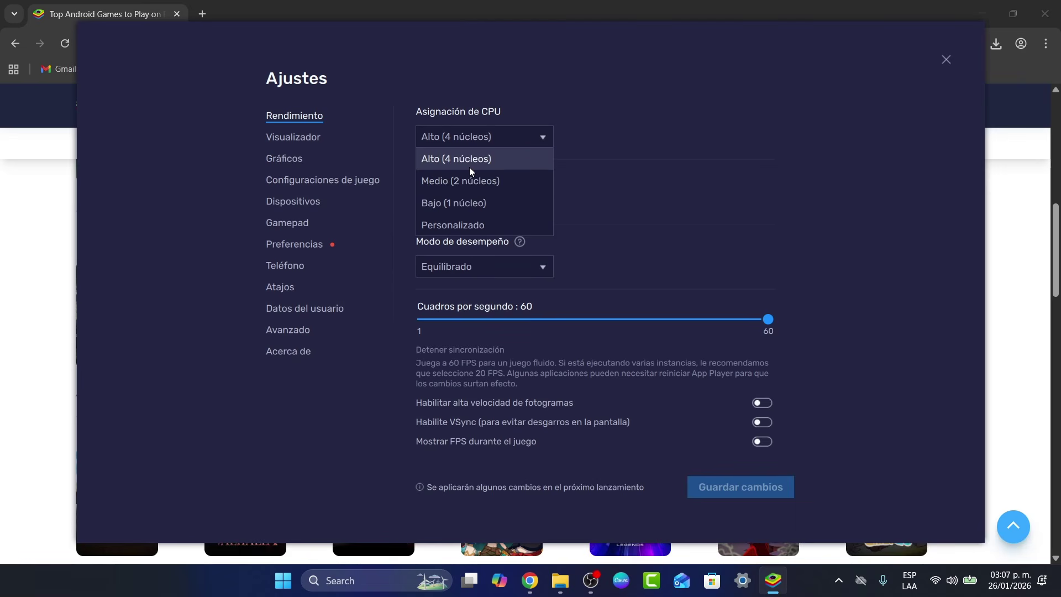
left_click(733, 164)
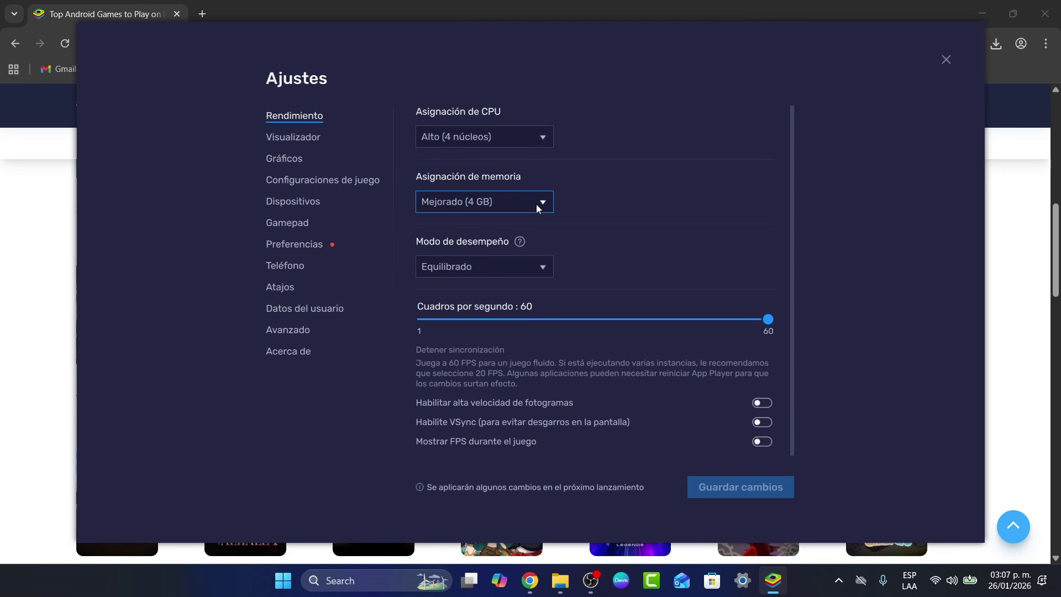
Set the memory allocation to Alto (8 GB) and the performance mode to Alto rendimiento
left_click(536, 205)
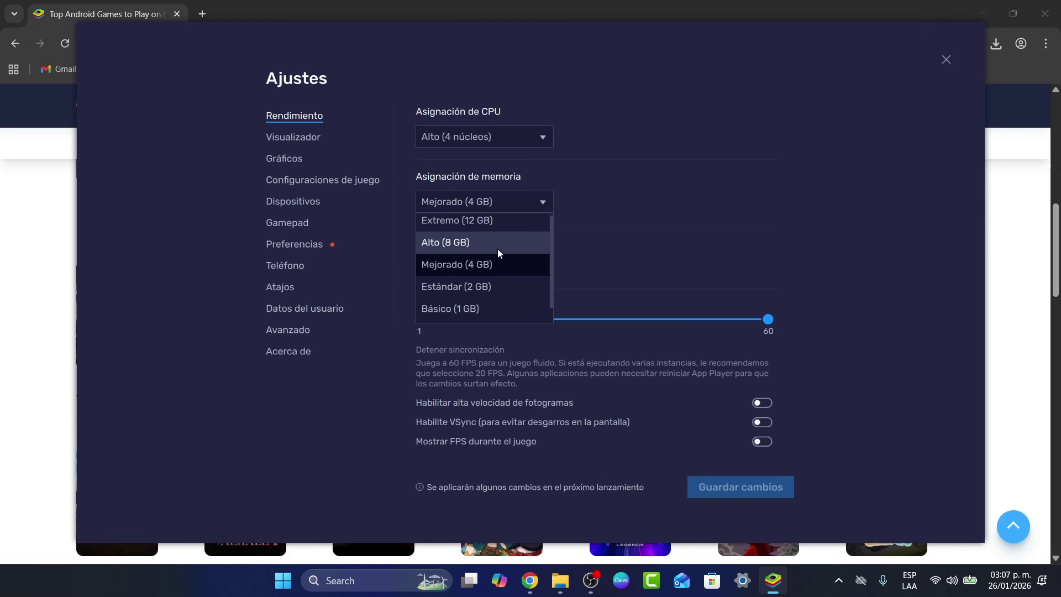
left_click(498, 248)
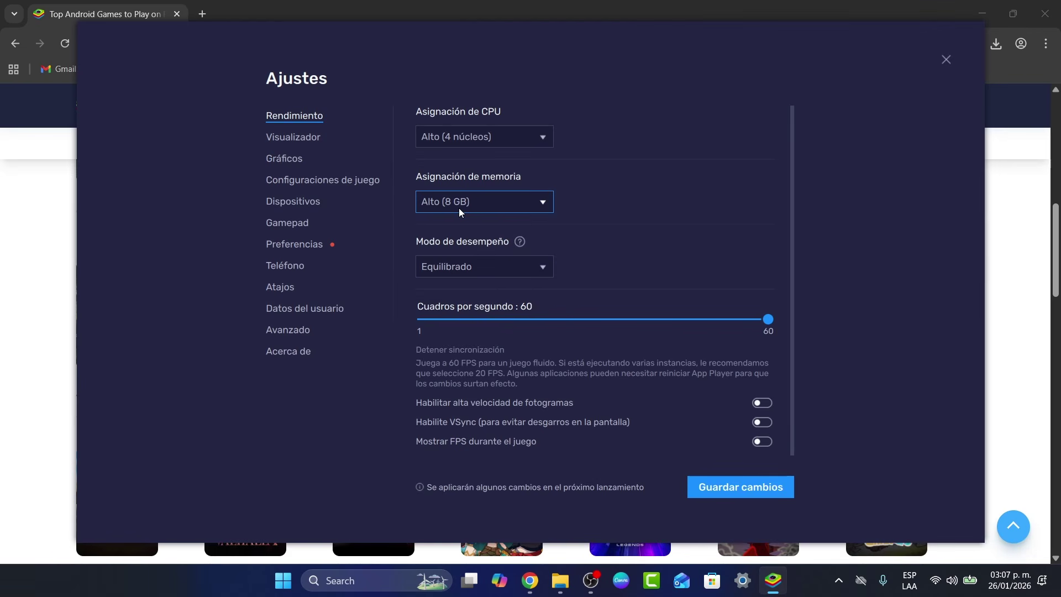
left_click(513, 267)
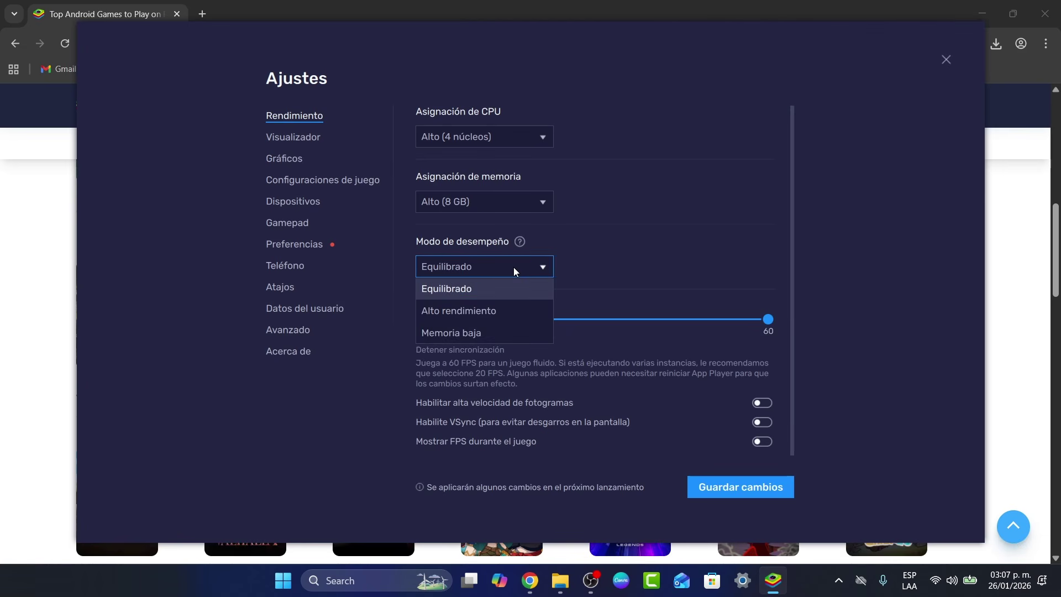
left_click(522, 306)
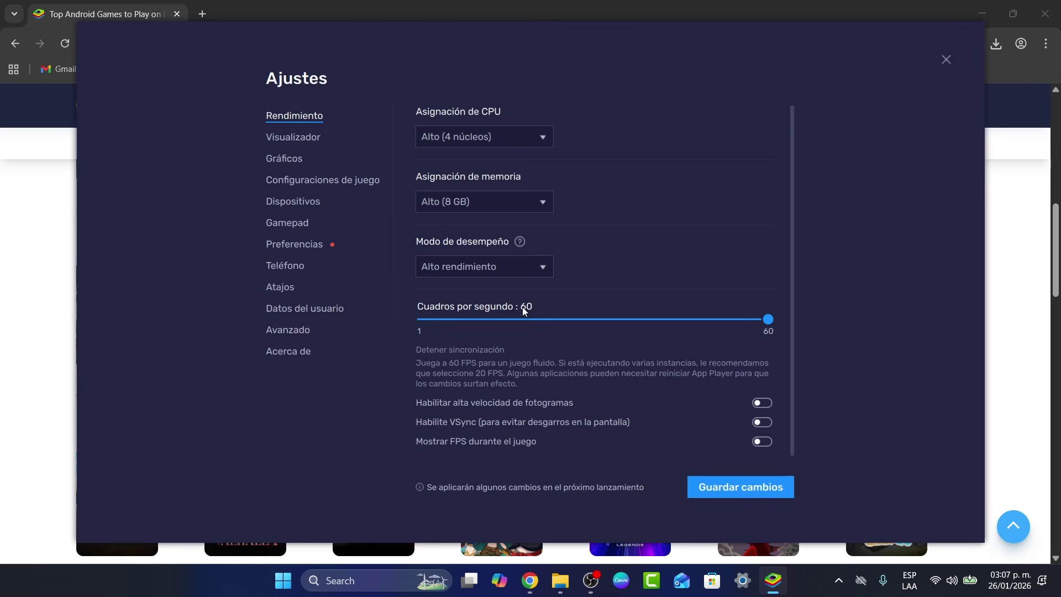
Look over the remaining performance options, try to open the Visualizador settings and decline discarding the pending changes
scroll(640, 260, "down", 1)
scroll(636, 263, "up", 2)
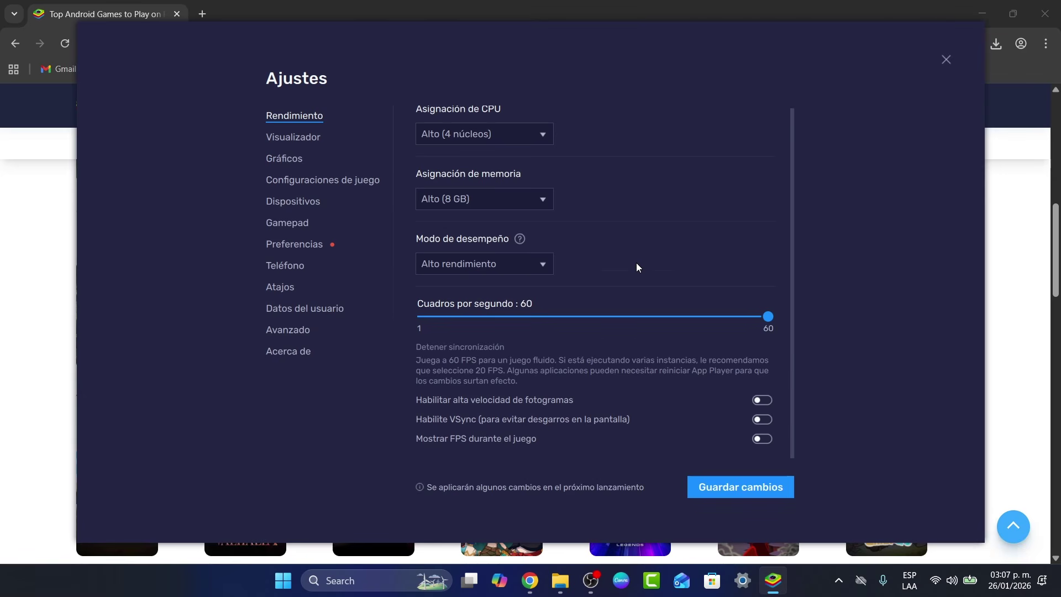
scroll(636, 263, "down", 2)
scroll(635, 263, "up", 1)
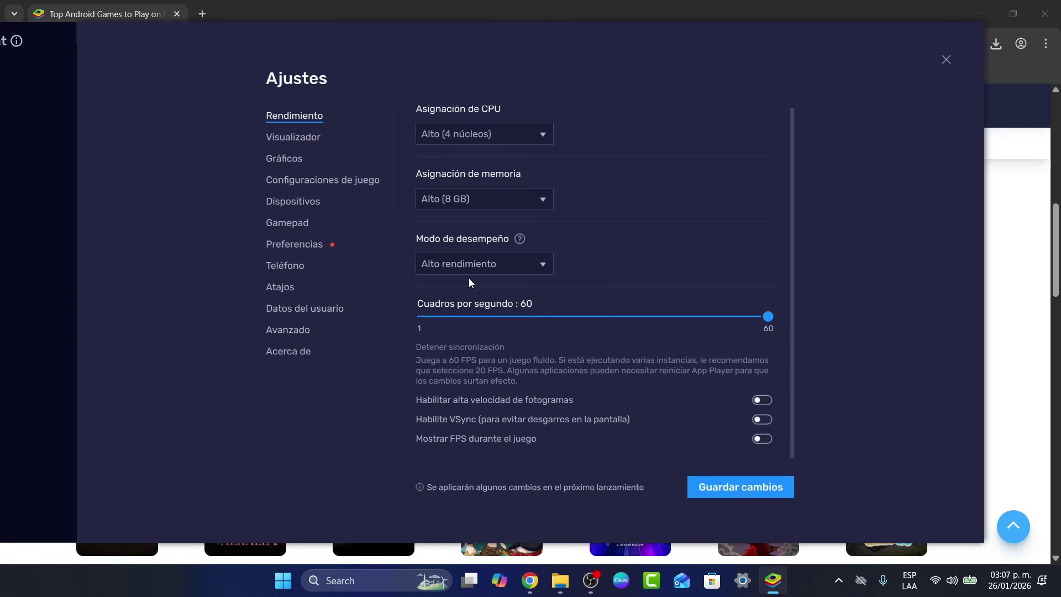
left_click(307, 139)
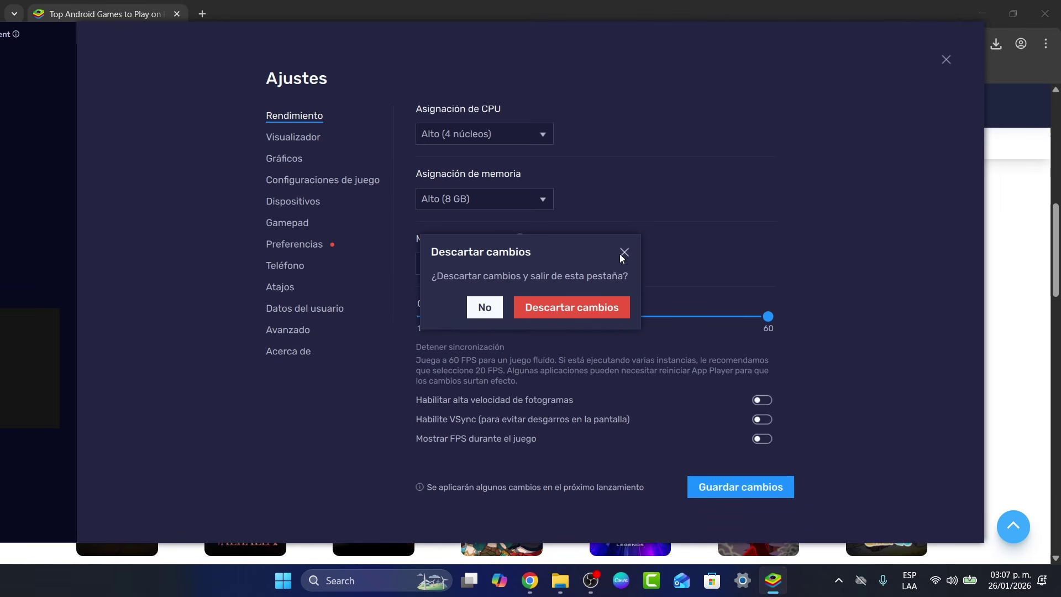
left_click(490, 309)
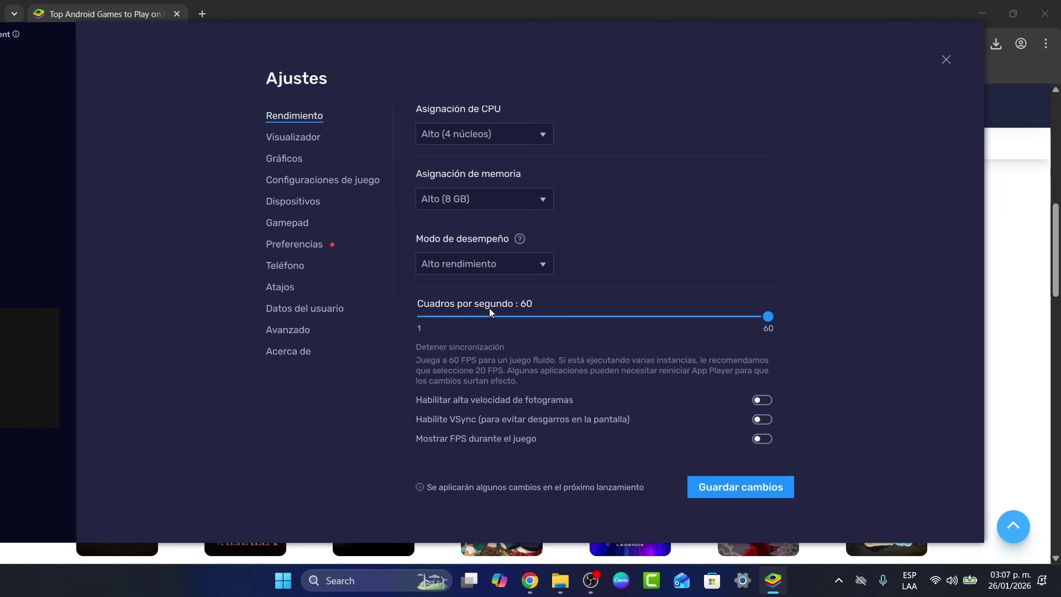
Save the changed performance settings and answer the confirmation dialog
left_click(765, 493)
left_click(599, 310)
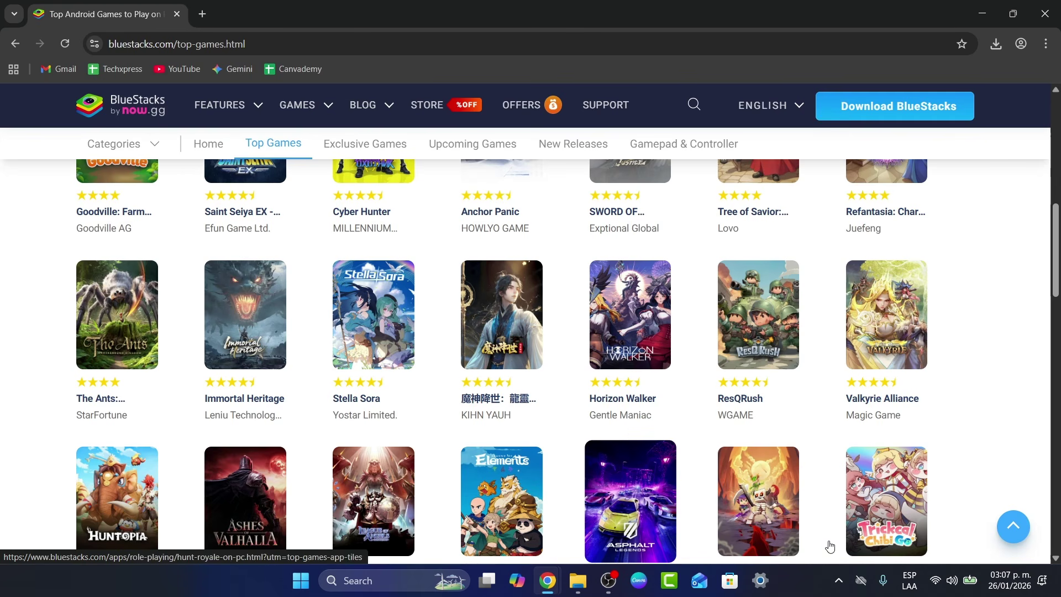
Show the desktop and open BlueStacks X from the apps running in the background
left_click(840, 581)
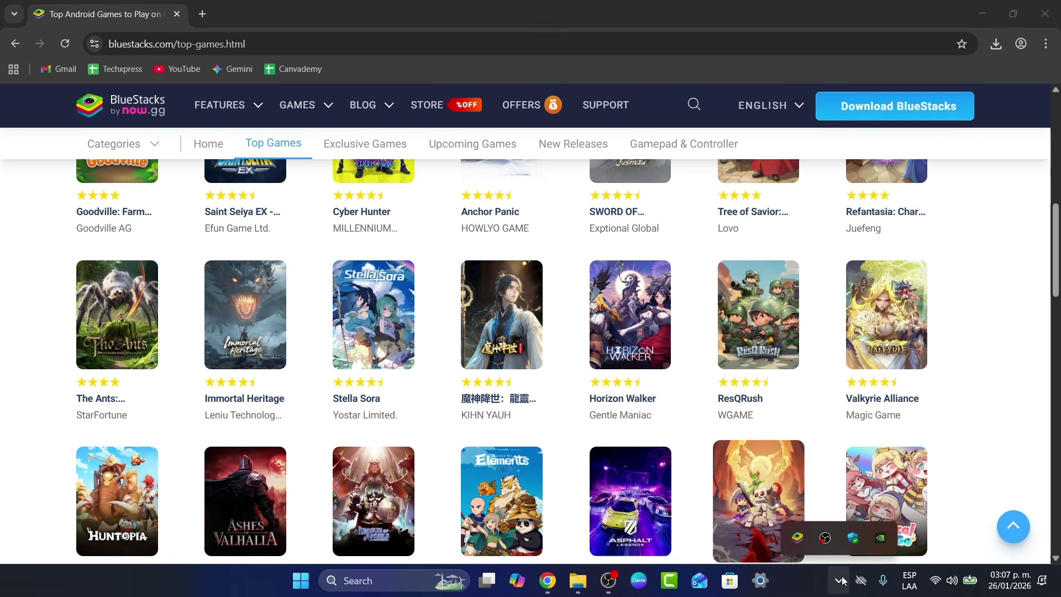
right_click(795, 544)
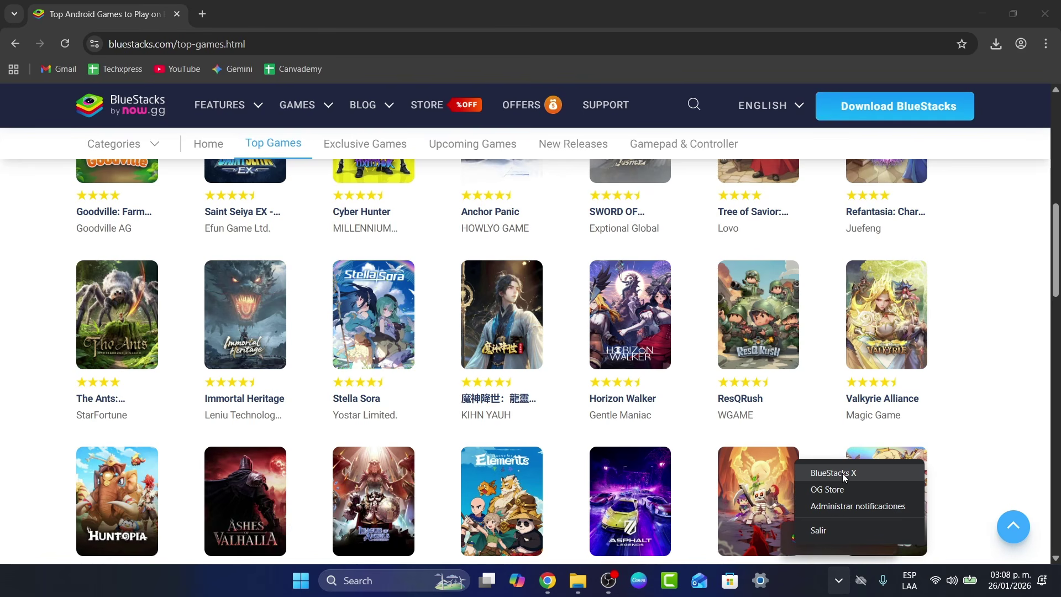
left_click(836, 564)
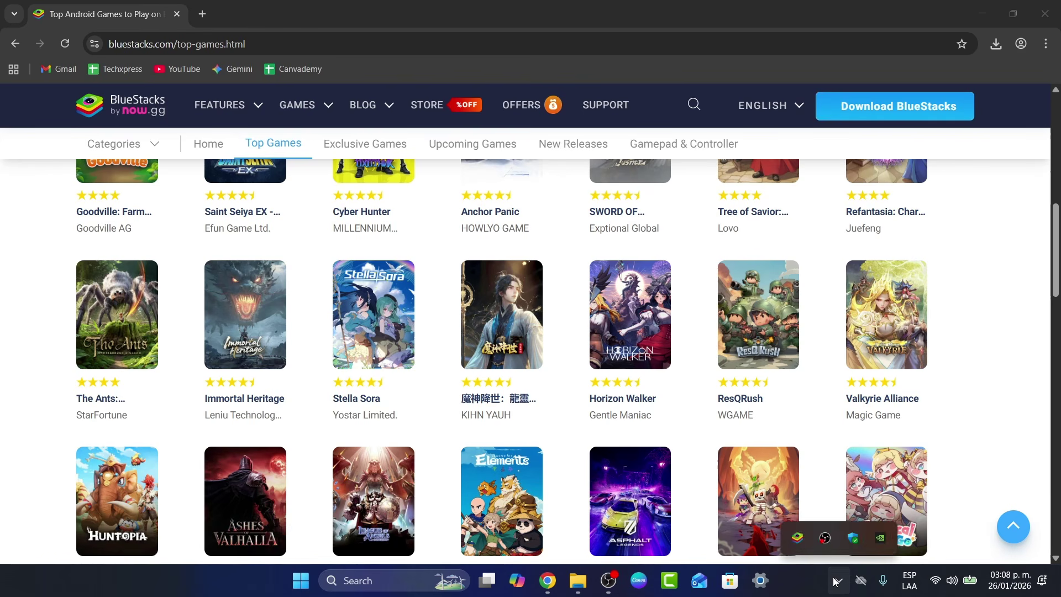
key("super+d")
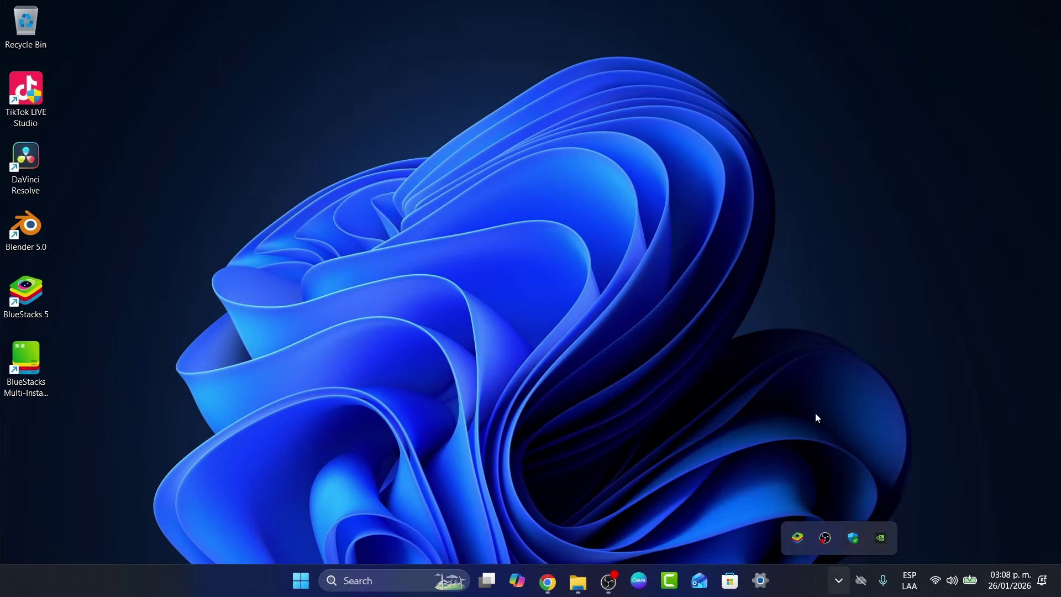
left_click(839, 581)
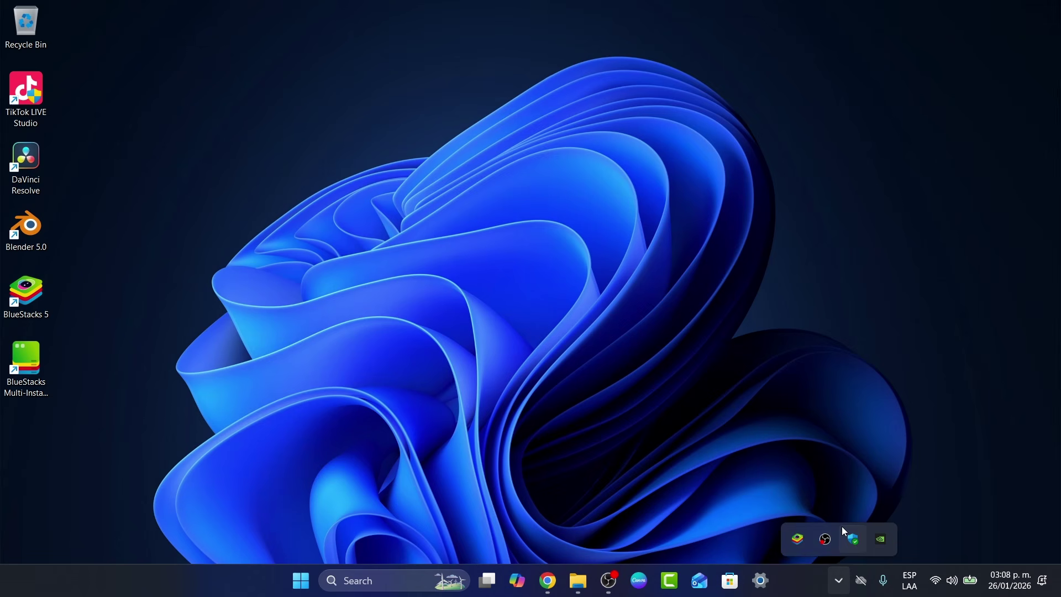
right_click(797, 538)
left_click(845, 471)
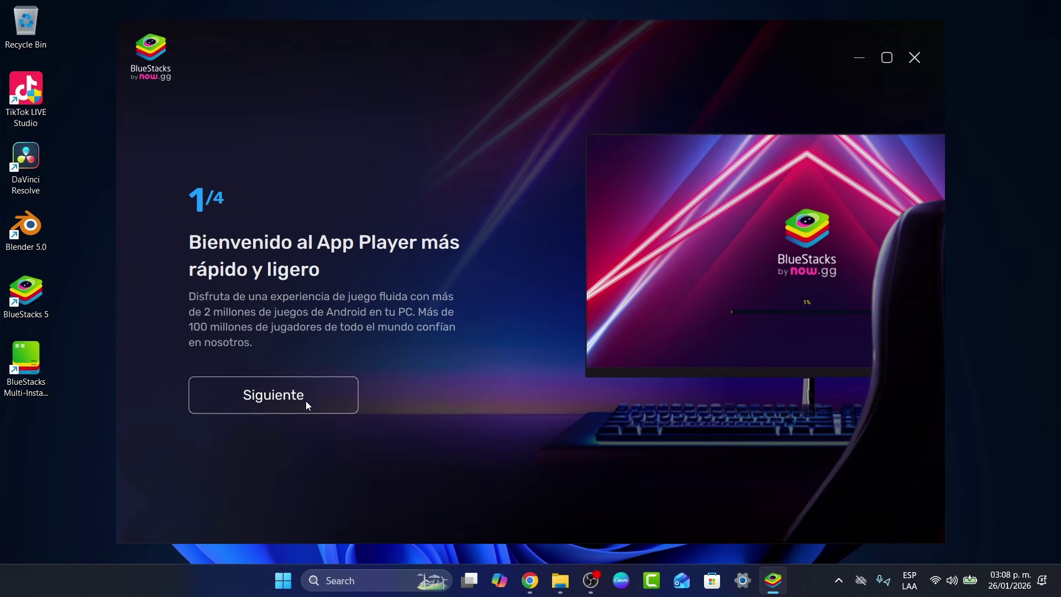
Go through the BlueStacks welcome introduction, then start App Player and close the multi-instance manager window
left_click(307, 390)
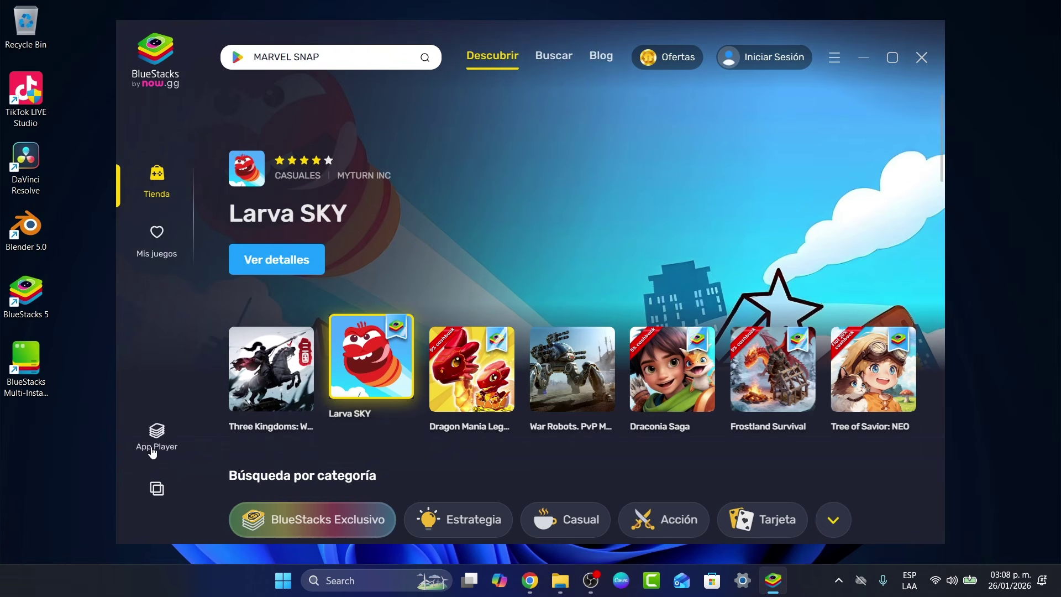
left_click(153, 450)
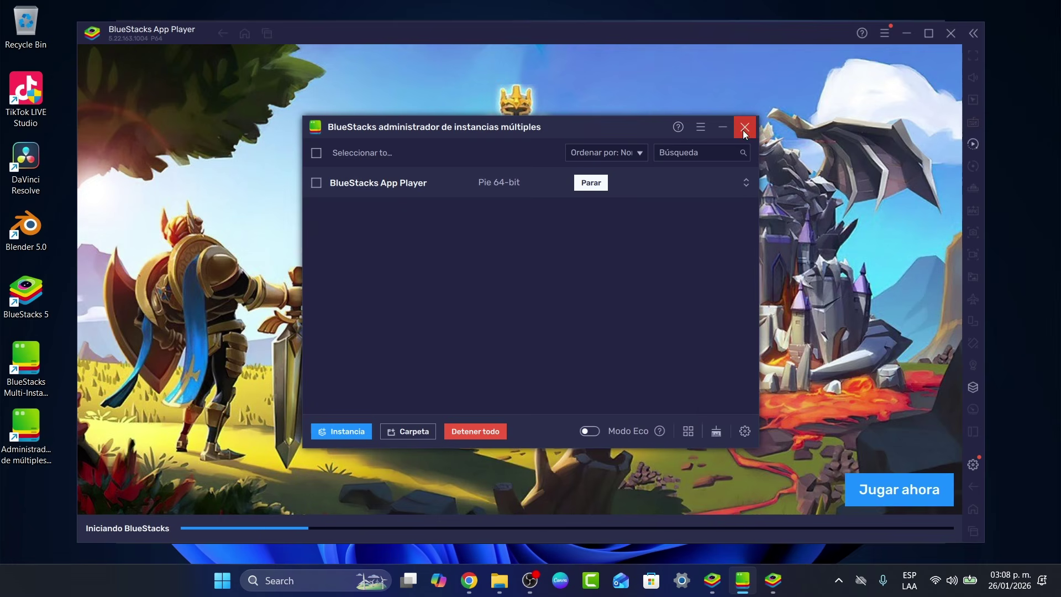
left_click(745, 127)
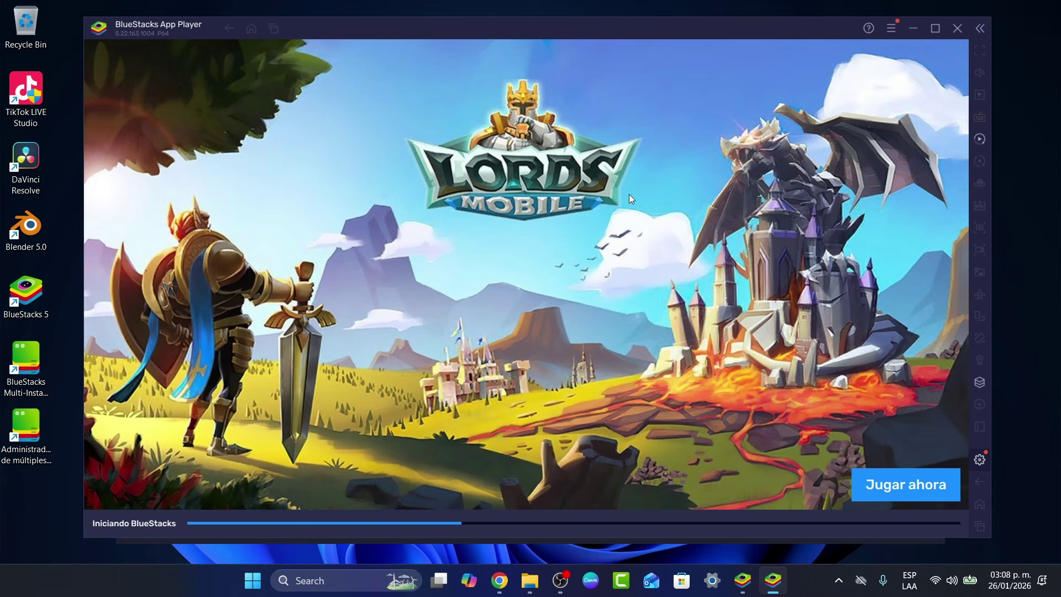
Open the App Player settings and look through Configuraciones de juego, Dispositivos, Gamepad, Preferencias and Teléfono
key("ctrl+shift+i")
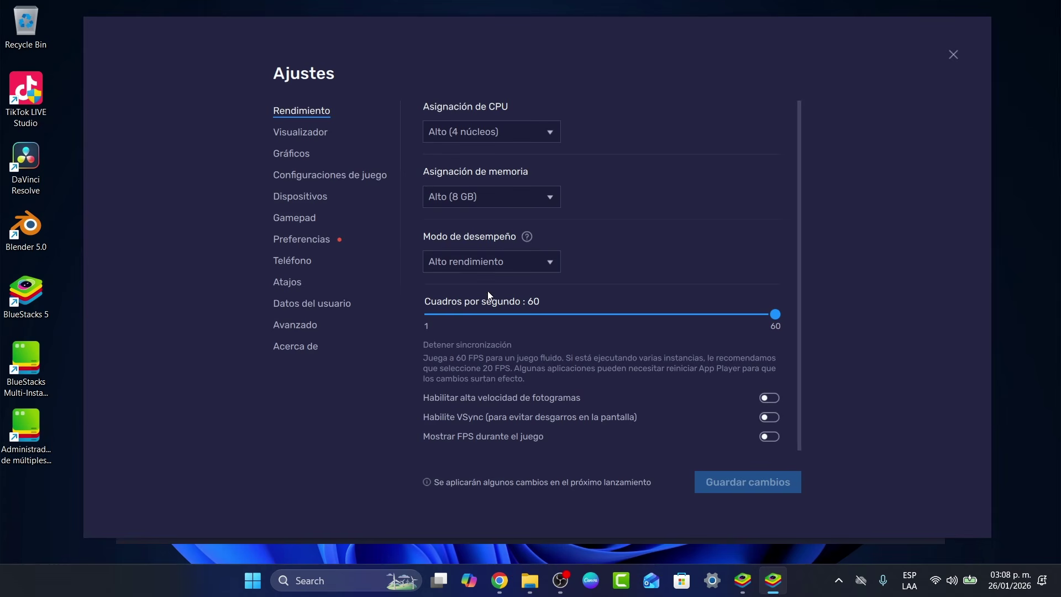
left_click(326, 175)
left_click(318, 194)
left_click(315, 219)
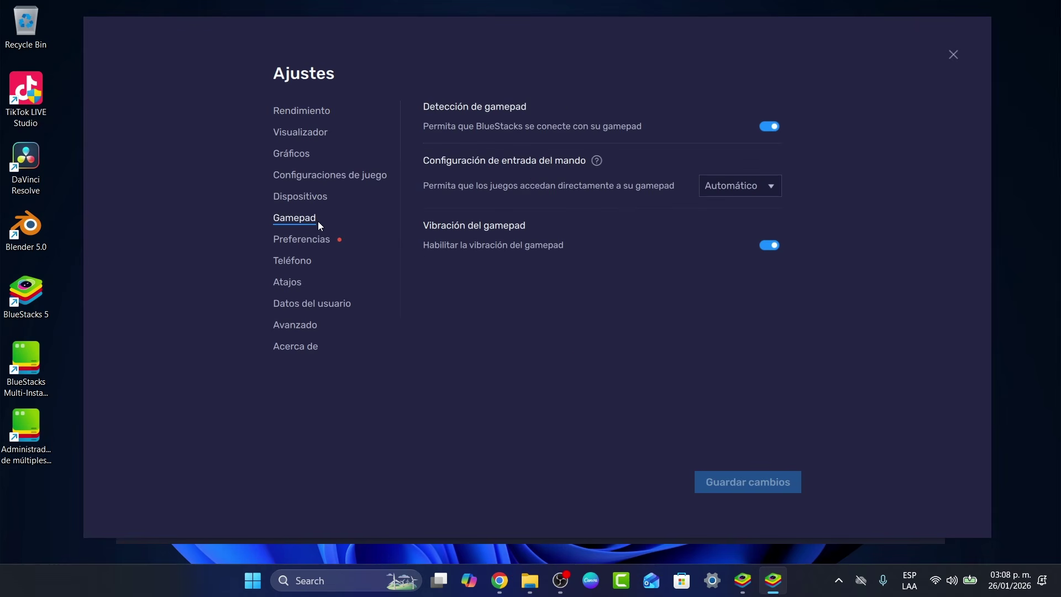
left_click(317, 240)
left_click(304, 260)
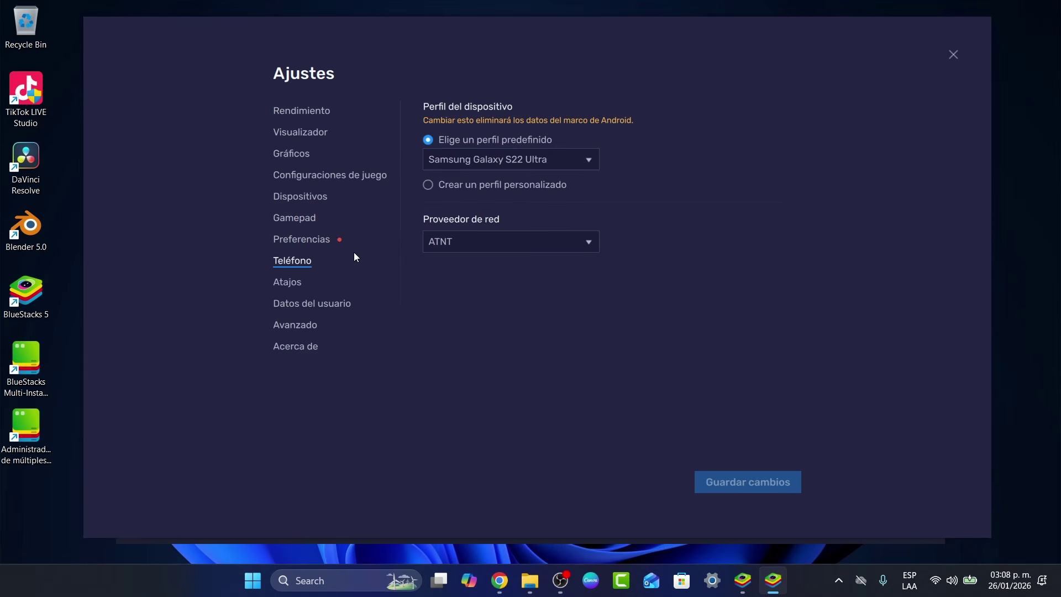
Browse the predefined device profiles for the phone without changing the selection, and close the settings
left_click(553, 164)
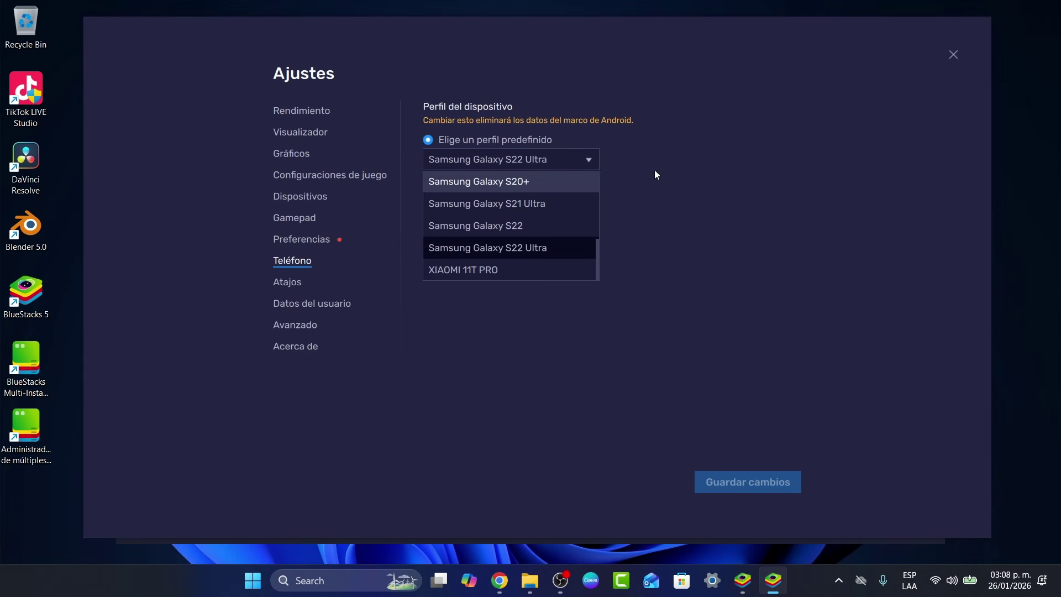
scroll(575, 230, "up", 5)
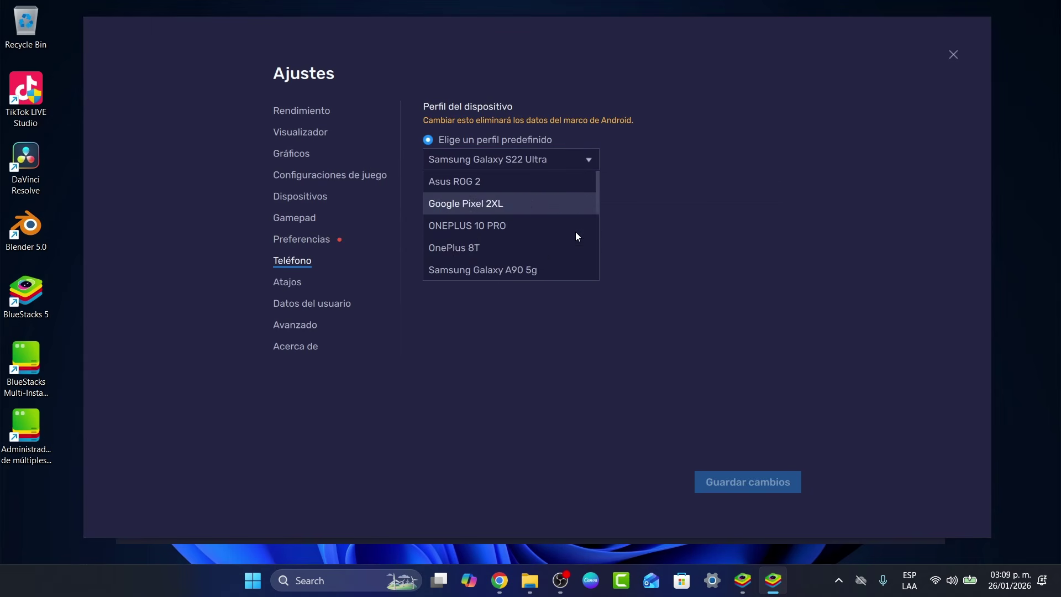
key("Escape")
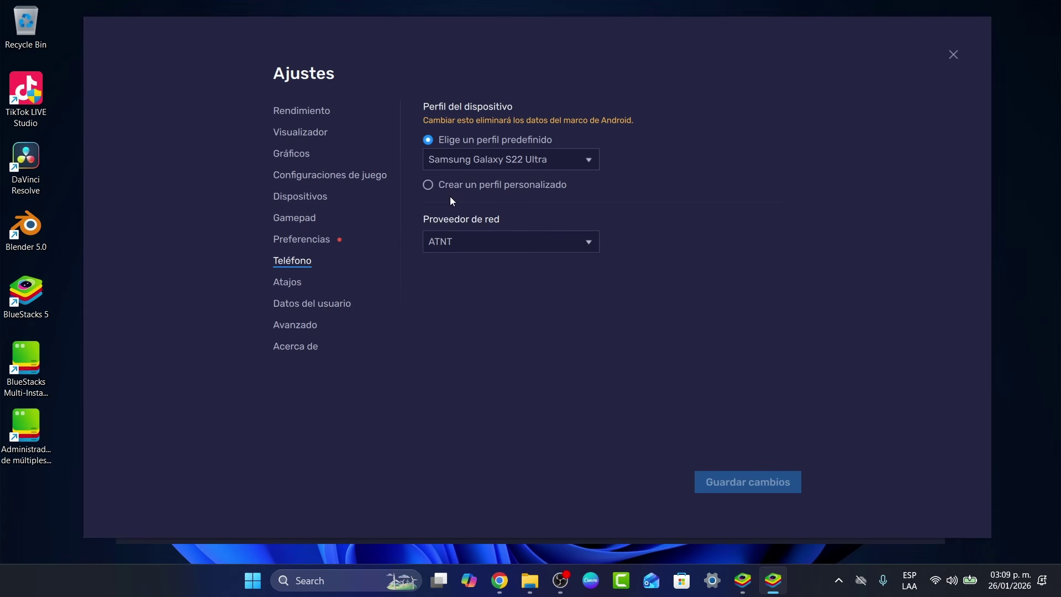
left_click(954, 54)
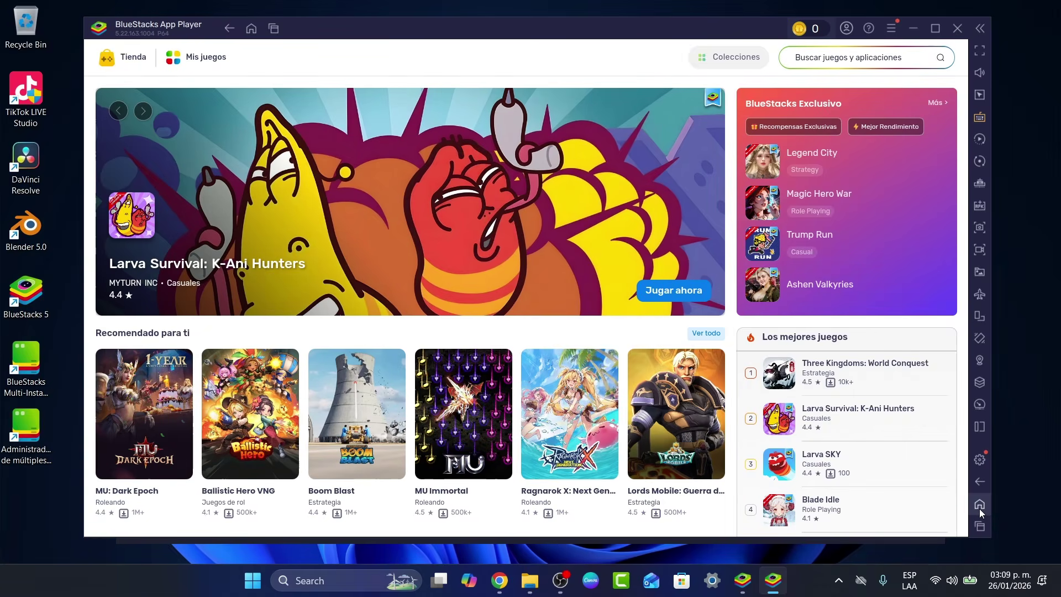
Install Larva Sky from the BlueStacks Store without signing in, and dismiss the on-screen game controls notice once the game runs
left_click(980, 504)
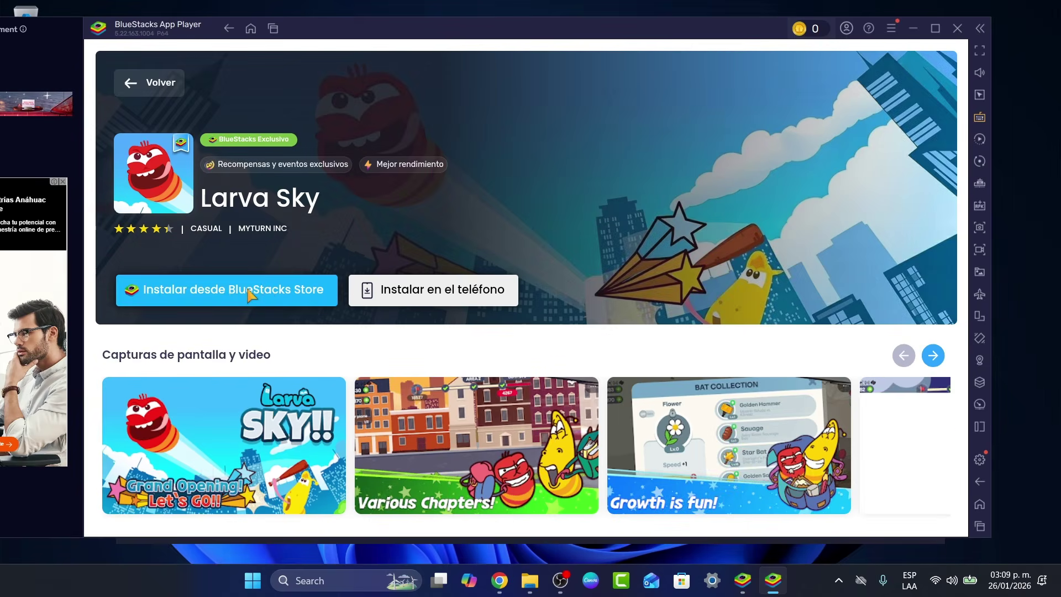
left_click(228, 296)
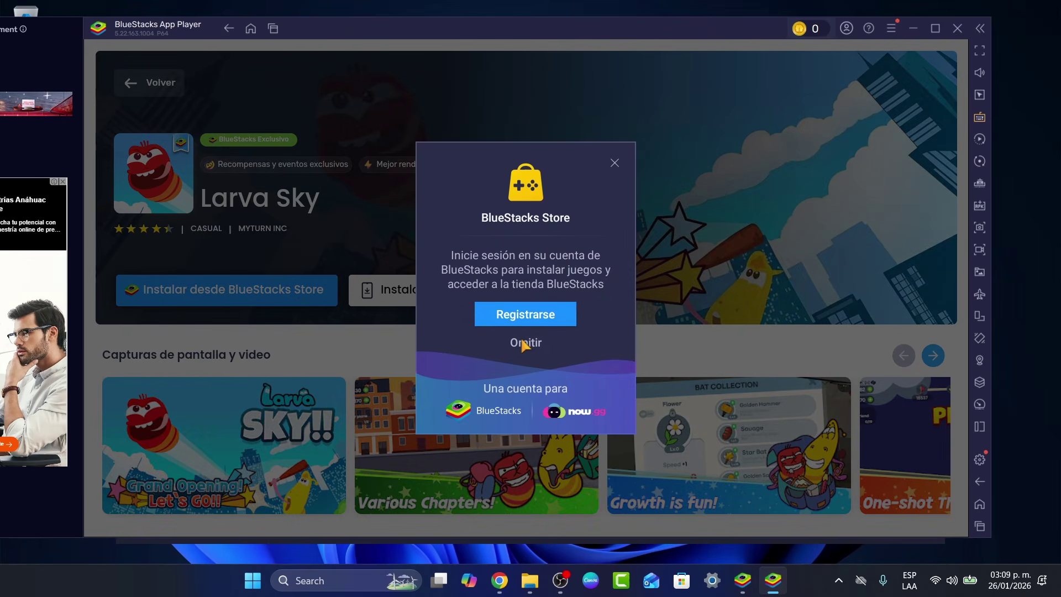
left_click(526, 343)
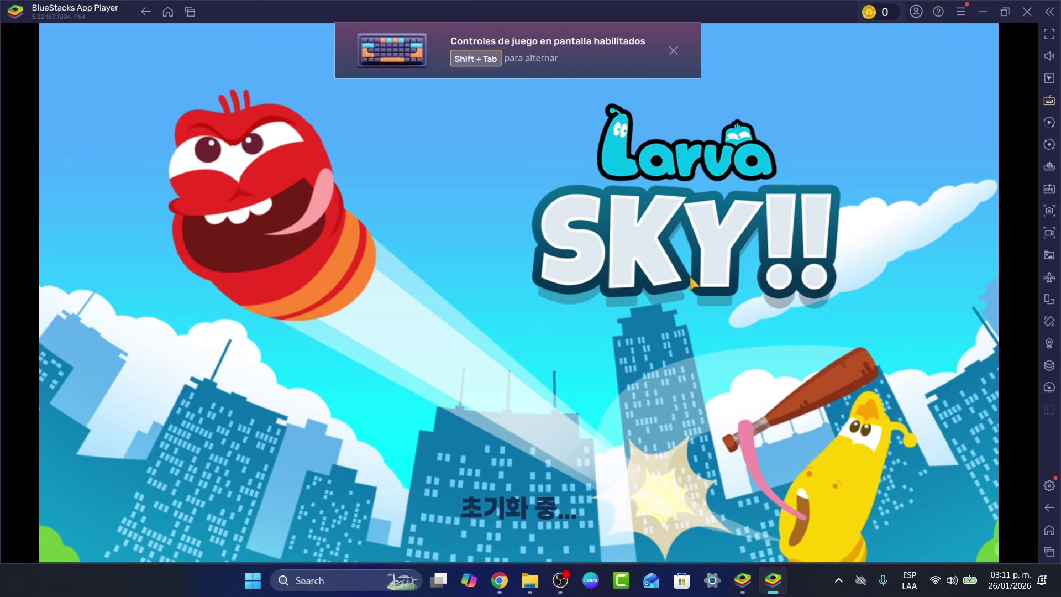
left_click(673, 50)
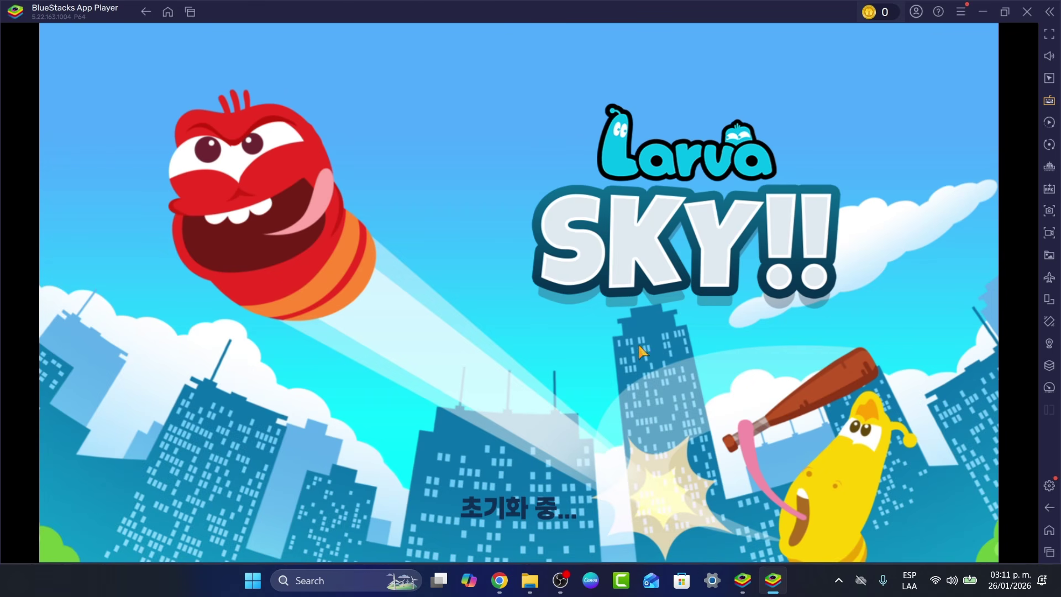